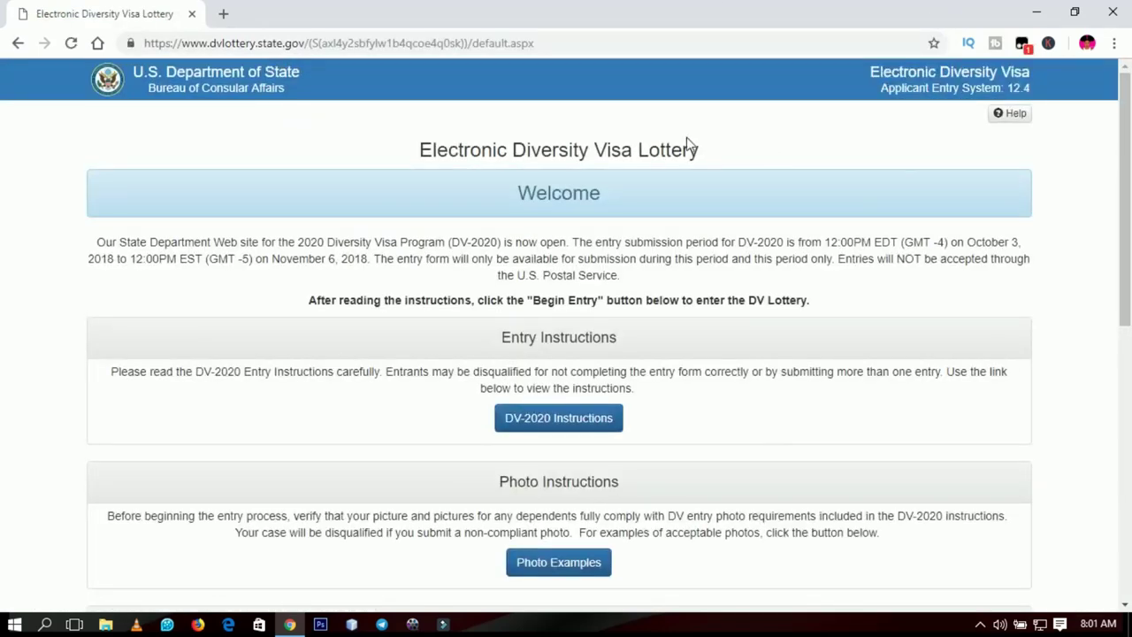
{"action": "mouse_move", "coordinate": [1124, 139]}
{"action": "left_mouse_down"}
{"action": "mouse_move", "coordinate": [1121, 209]}
{"action": "mouse_move", "coordinate": [1128, 124]}
{"action": "left_mouse_up"}
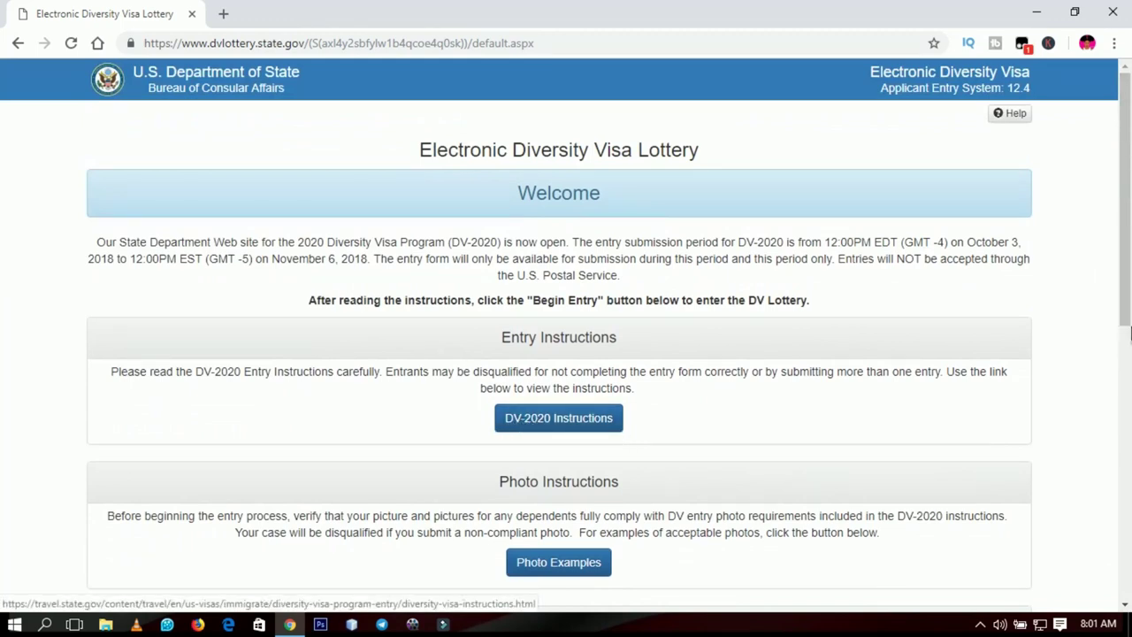
{"action": "scroll", "coordinate": [1129, 205], "scroll_direction": "down", "scroll_amount": 1}
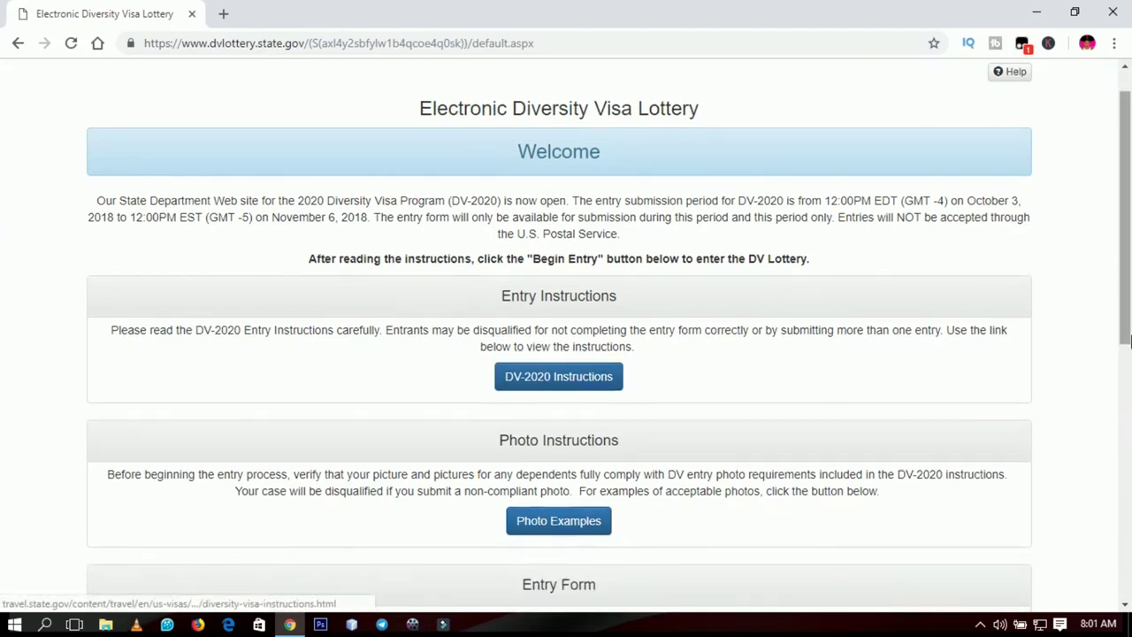
{"action": "scroll", "coordinate": [1129, 243], "scroll_direction": "down", "scroll_amount": 2}
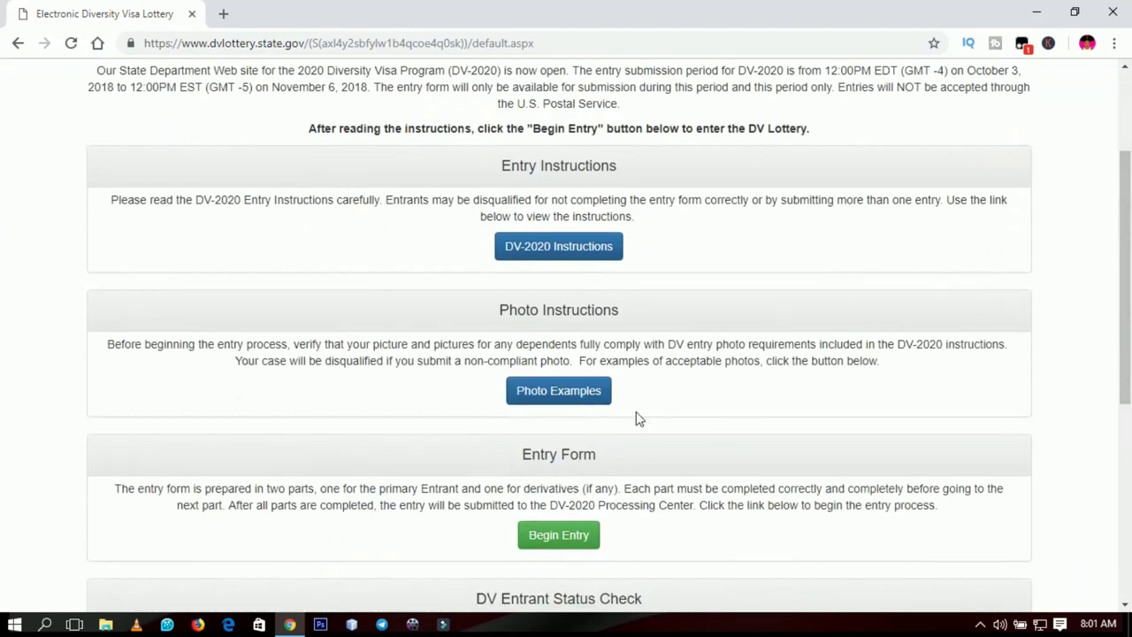
{"action": "left_click_drag", "start_coordinate": [1125, 227], "coordinate": [1126, 373]}
{"action": "scroll", "coordinate": [1127, 304], "scroll_direction": "down", "scroll_amount": 1}
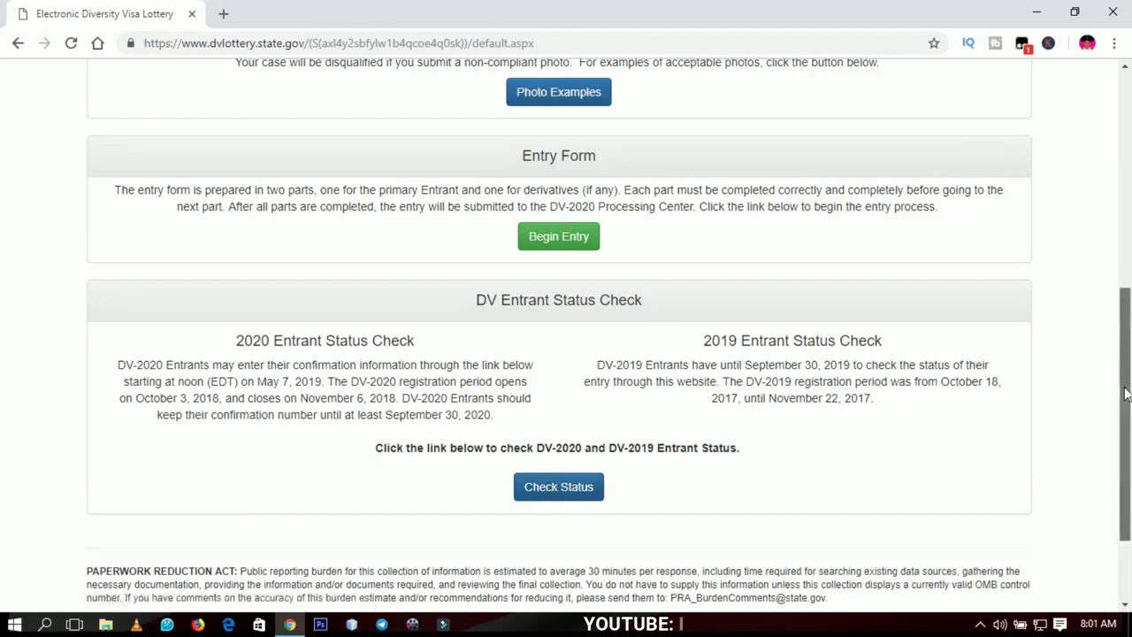
{"action": "left_click_drag", "start_coordinate": [1127, 392], "coordinate": [1127, 356]}
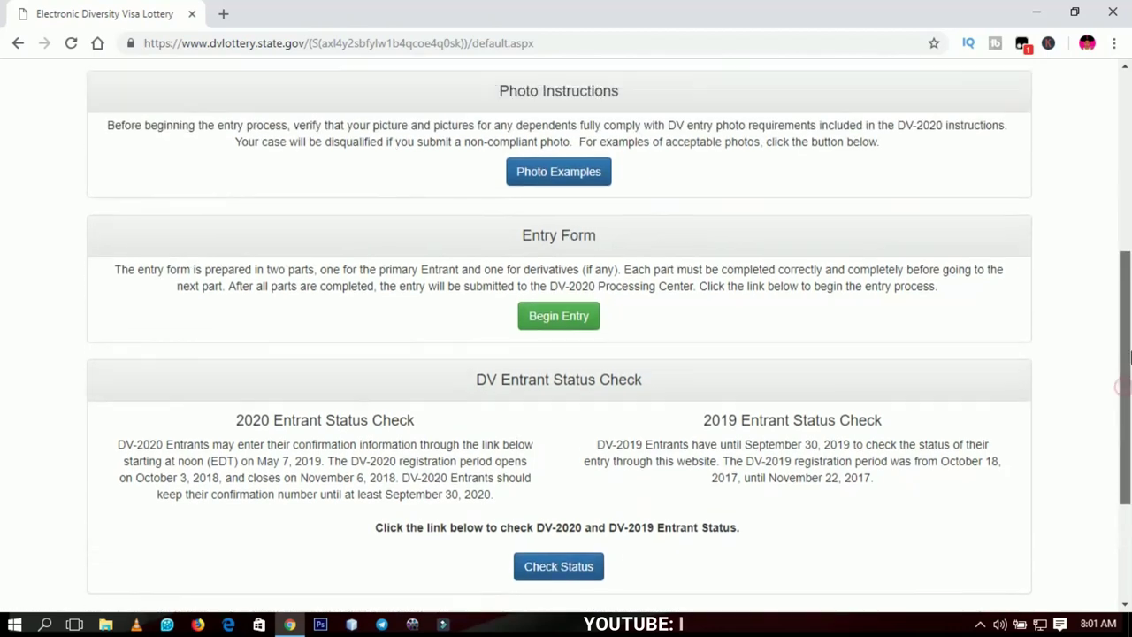
Begin a new DV-2020 entry and submit the authentication code from the picture
{"action": "left_click", "coordinate": [543, 324]}
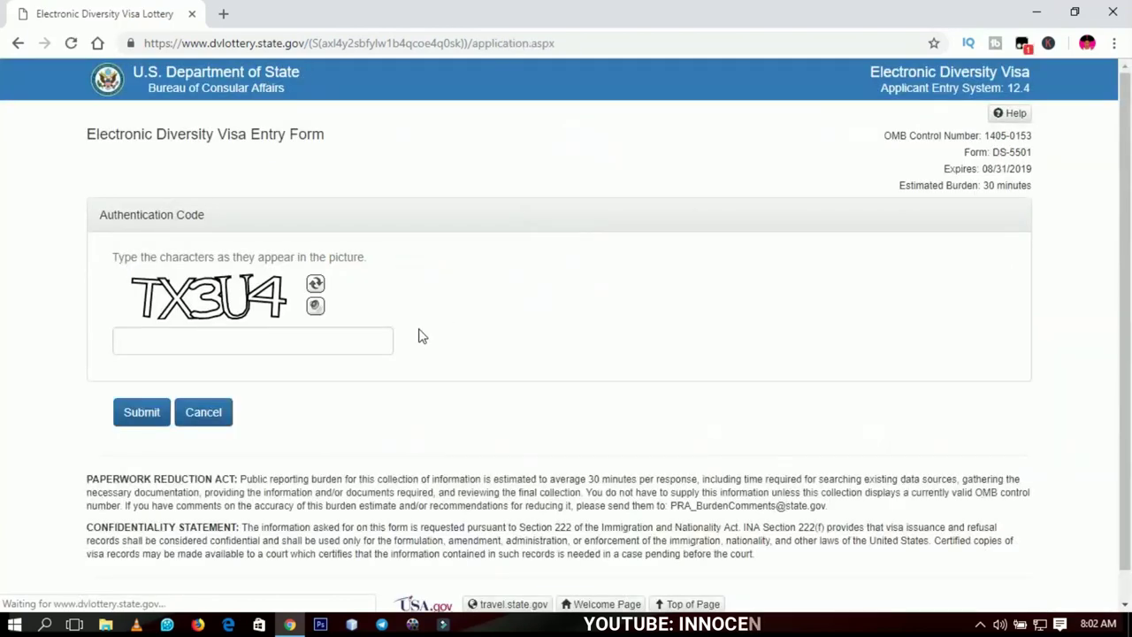
{"action": "left_click_drag", "start_coordinate": [1129, 210], "coordinate": [1128, 272]}
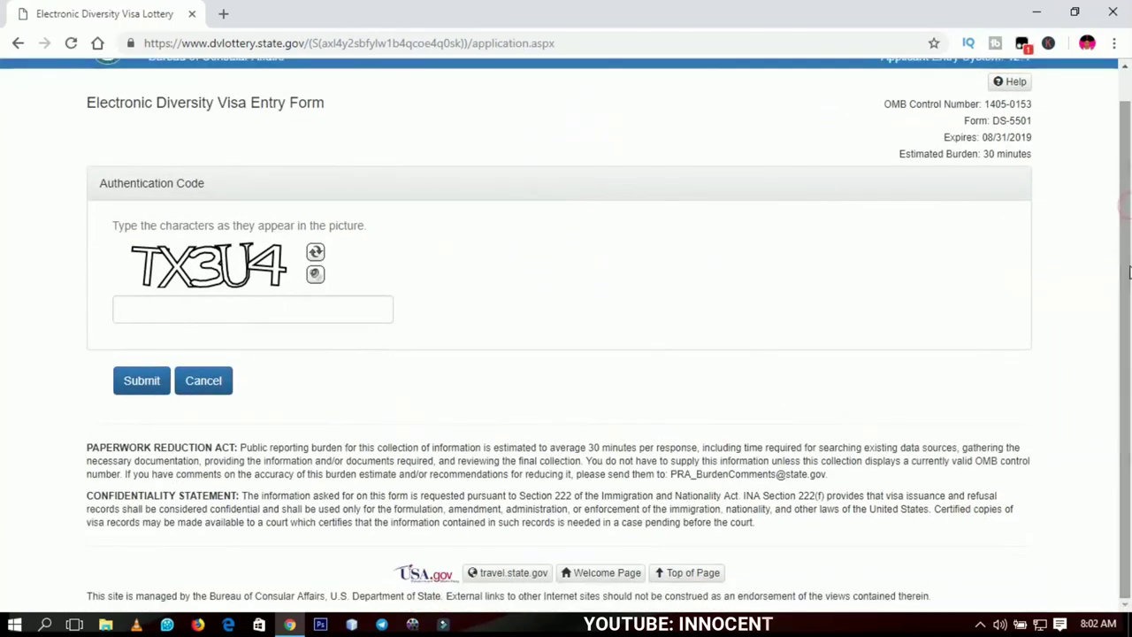
{"action": "left_click", "coordinate": [223, 308]}
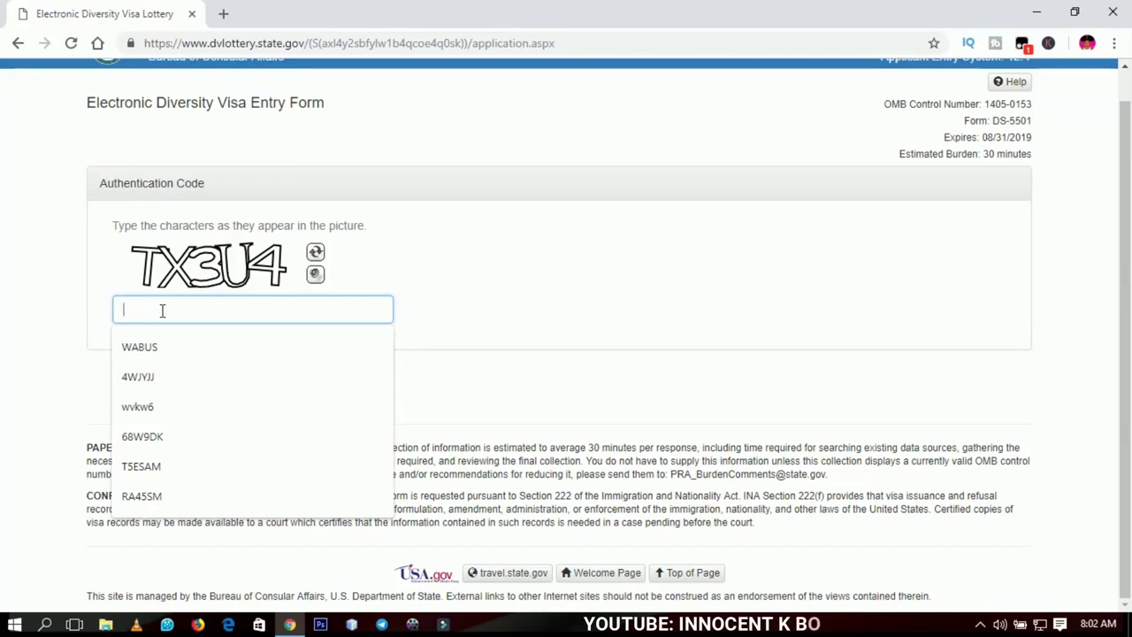
{"action": "type", "text": "TX"}
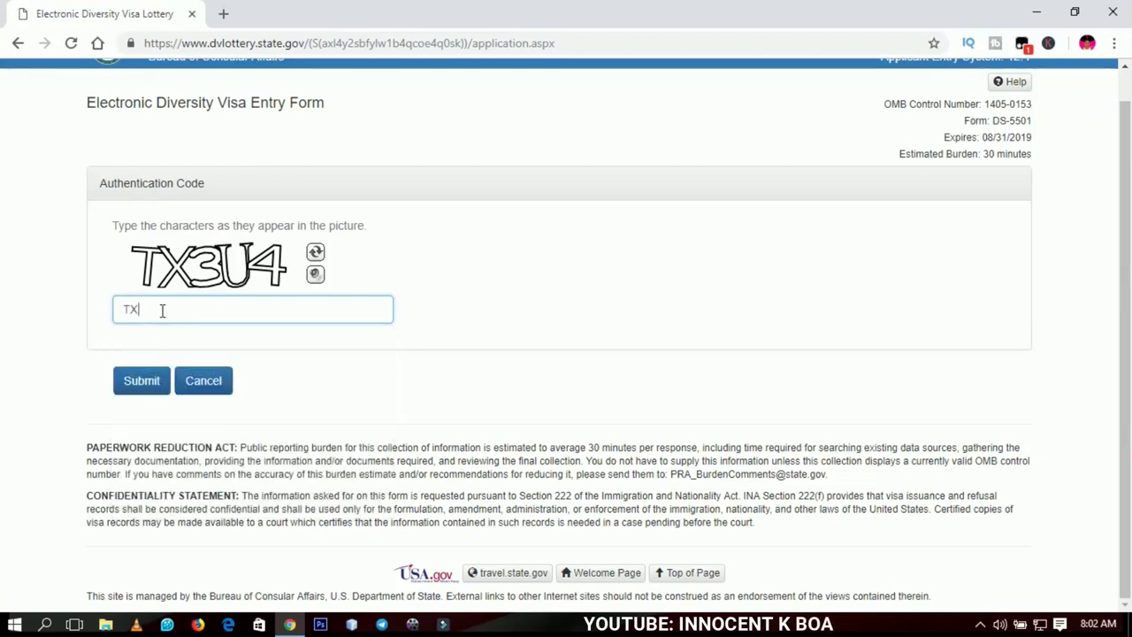
{"action": "type", "text": "3U4"}
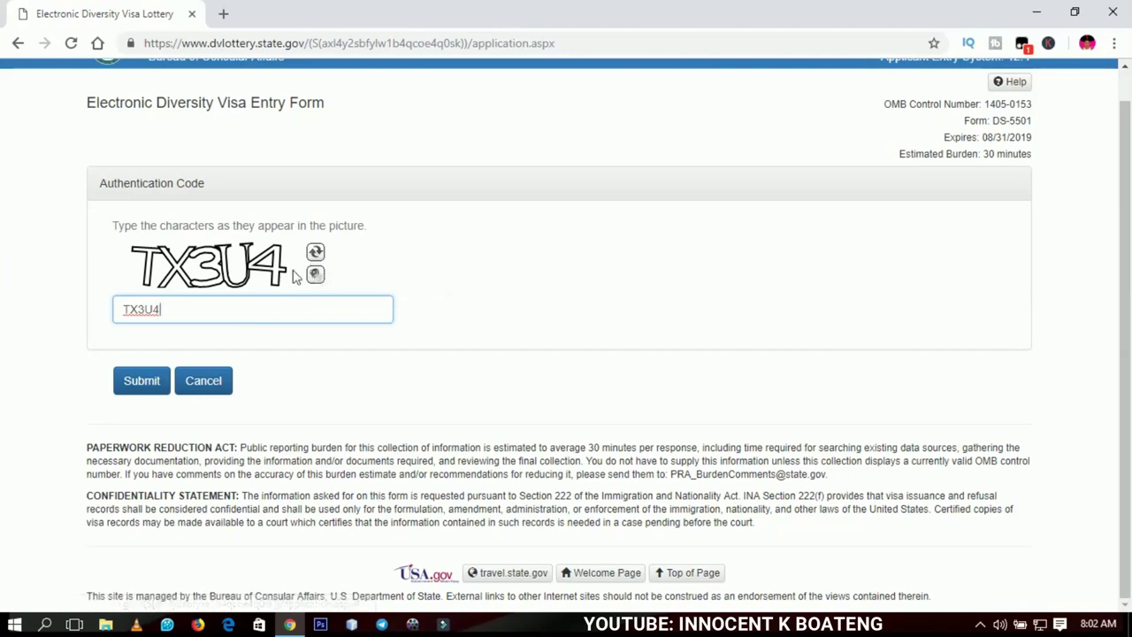
{"action": "left_click", "coordinate": [139, 390]}
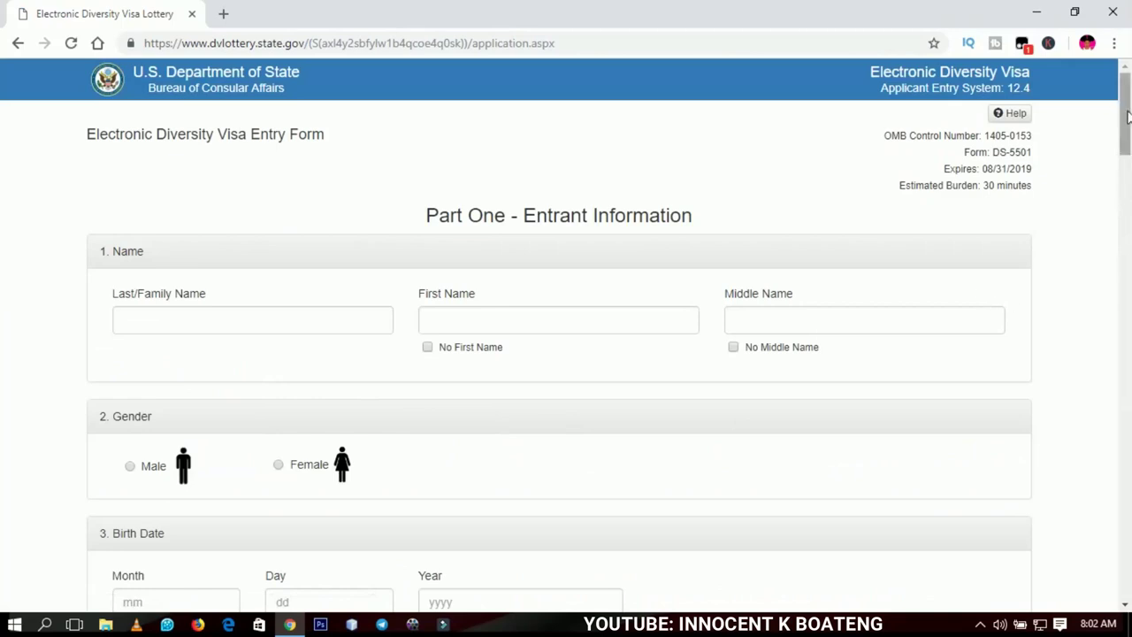
Enter the entrant's surname in Last/Family Name and their given name in First Name
{"action": "left_click_drag", "start_coordinate": [1128, 118], "coordinate": [1123, 126]}
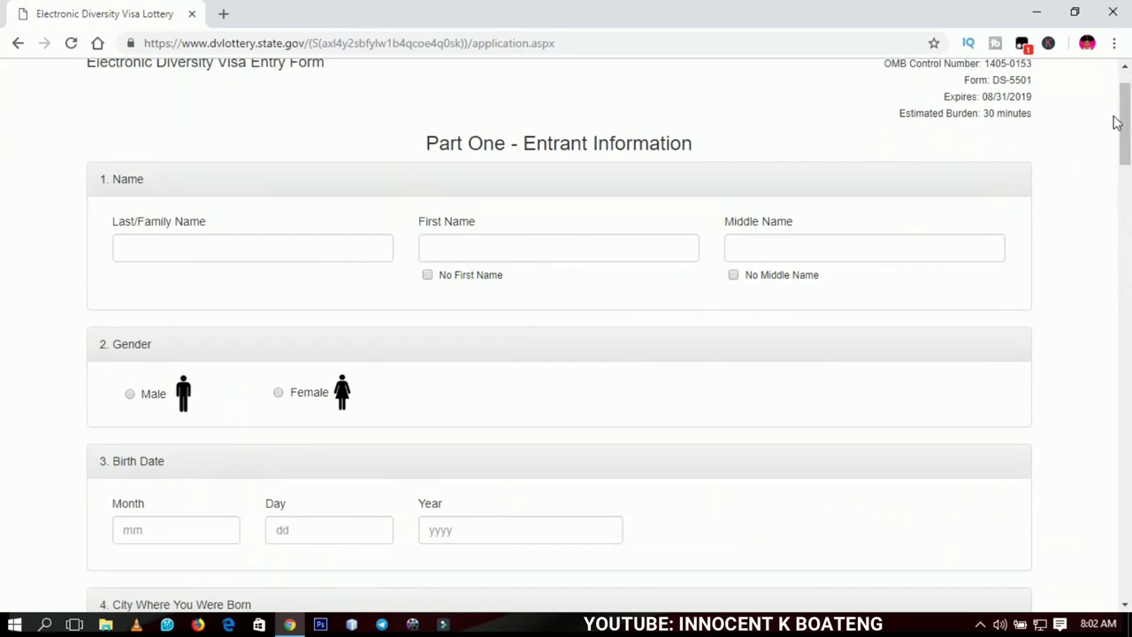
{"action": "left_click_drag", "start_coordinate": [1126, 116], "coordinate": [1127, 126]}
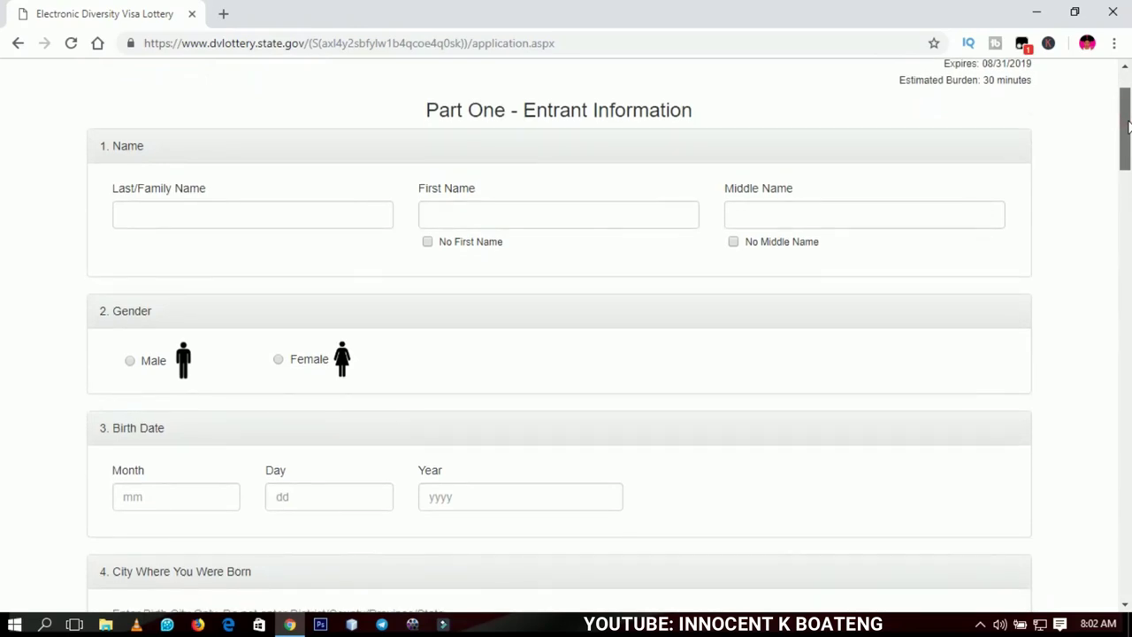
{"action": "left_click_drag", "start_coordinate": [1129, 127], "coordinate": [1127, 126]}
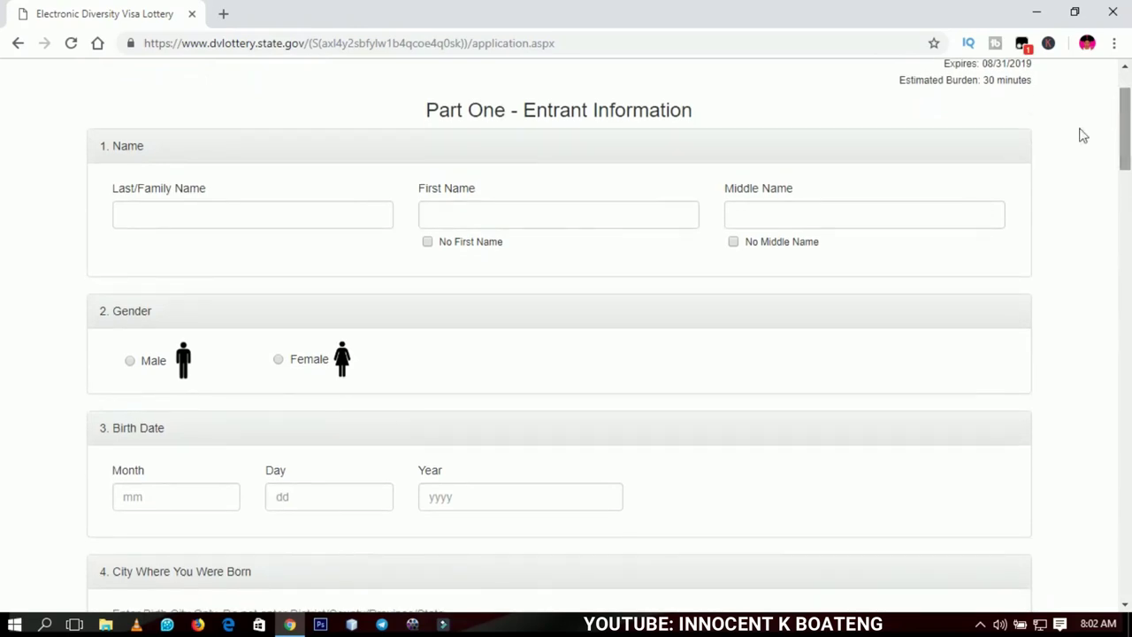
{"action": "left_click", "coordinate": [261, 222]}
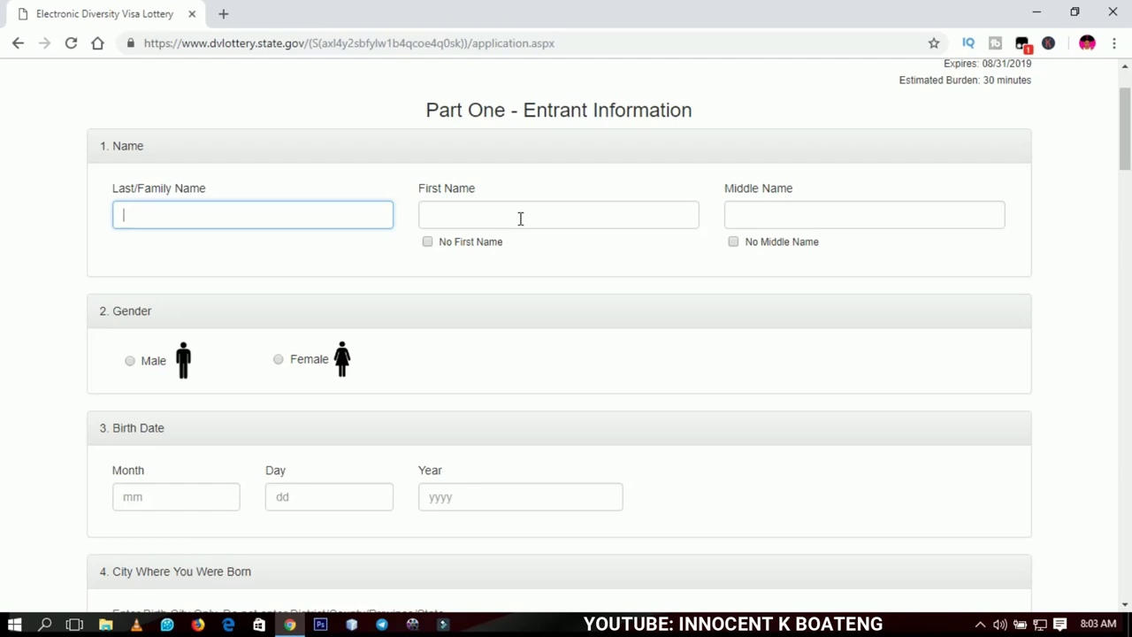
{"action": "left_click", "coordinate": [473, 211]}
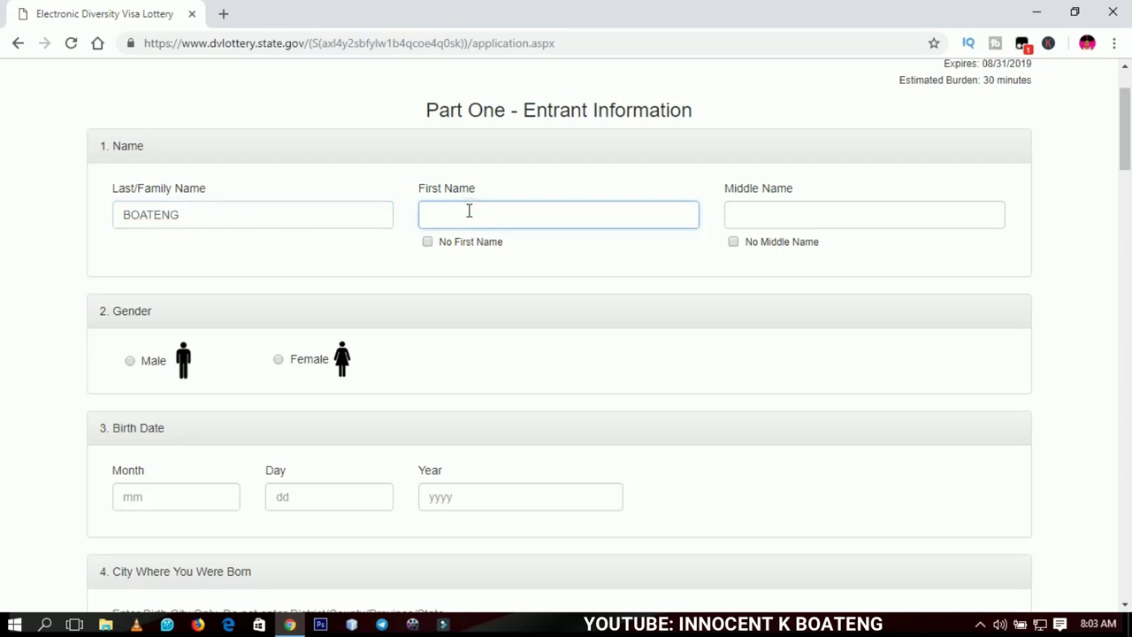
Tick No Middle Name and set the entrant's gender to Male
{"action": "left_click", "coordinate": [733, 243]}
{"action": "scroll", "coordinate": [1129, 133], "scroll_direction": "down", "scroll_amount": 2}
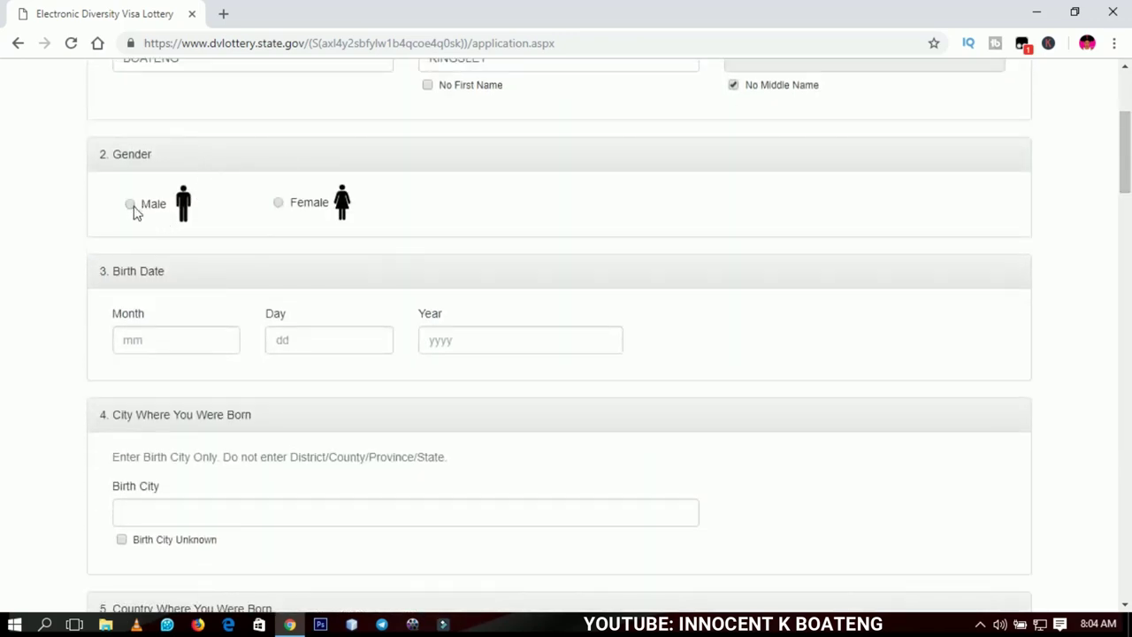
{"action": "left_click", "coordinate": [130, 205]}
{"action": "left_click_drag", "start_coordinate": [1123, 132], "coordinate": [1126, 150]}
{"action": "left_click", "coordinate": [182, 256]}
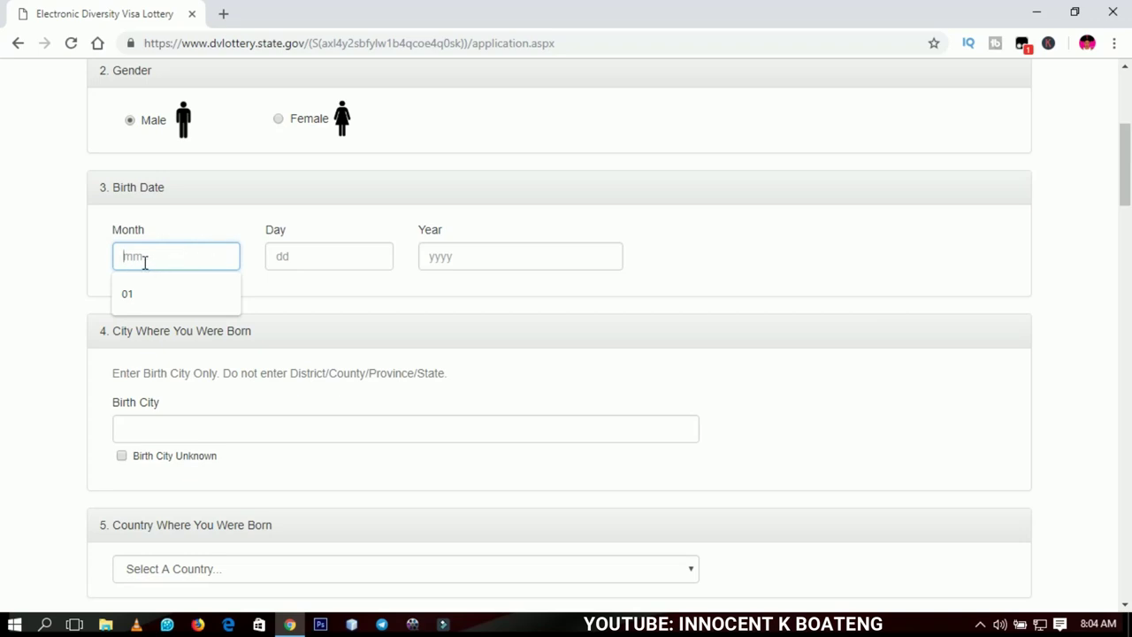
{"action": "left_click", "coordinate": [332, 260]}
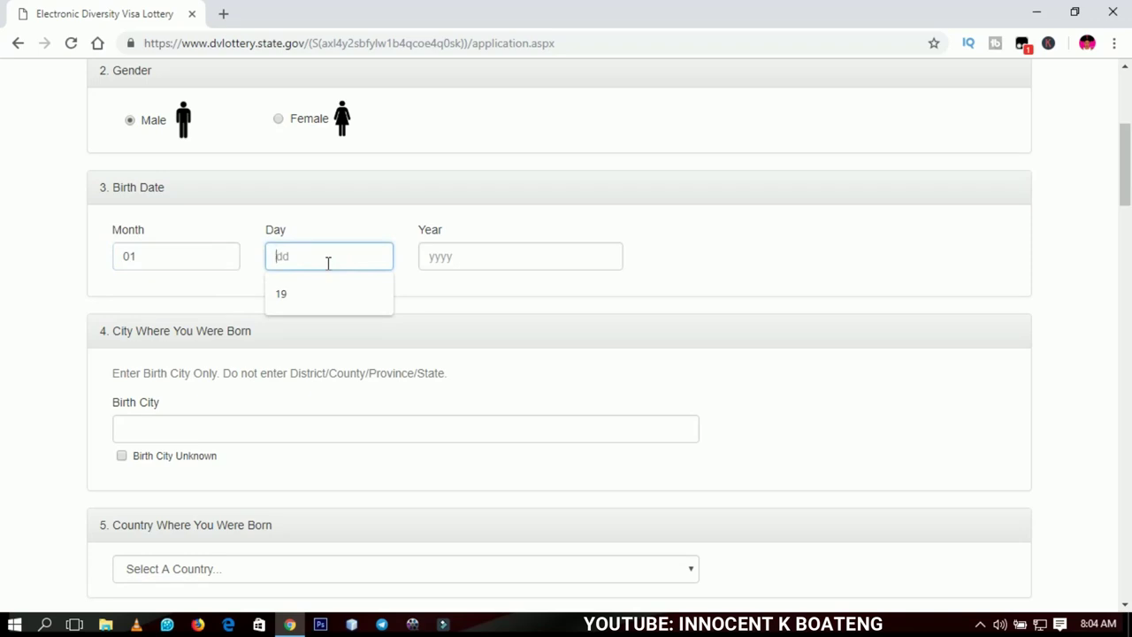
{"action": "type", "text": "20"}
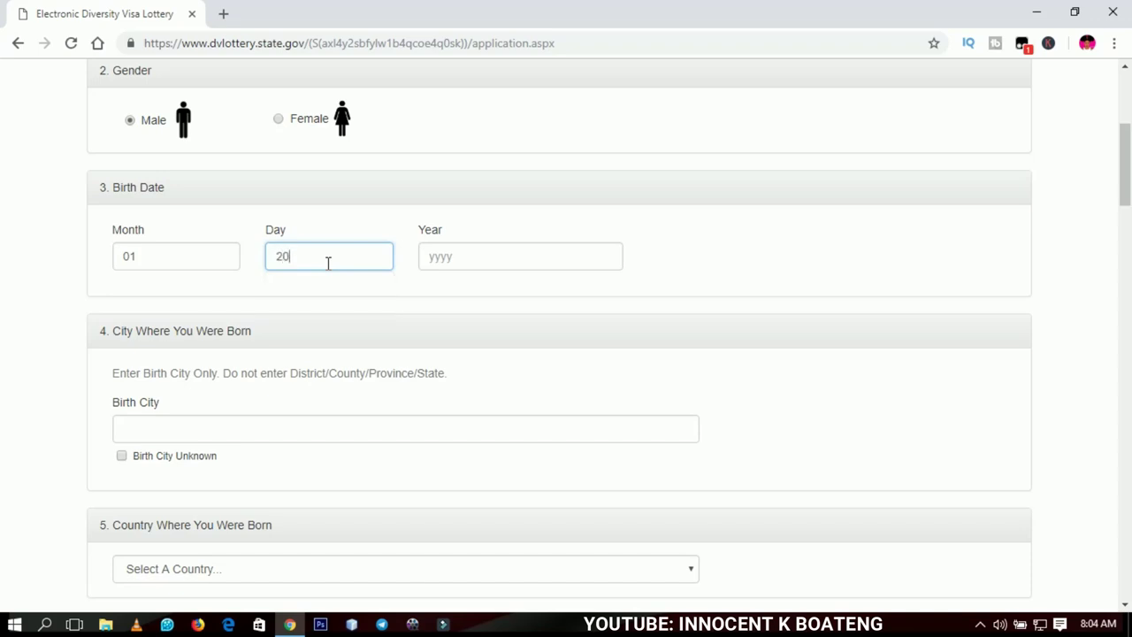
{"action": "double_click", "coordinate": [327, 262]}
{"action": "left_click", "coordinate": [473, 257]}
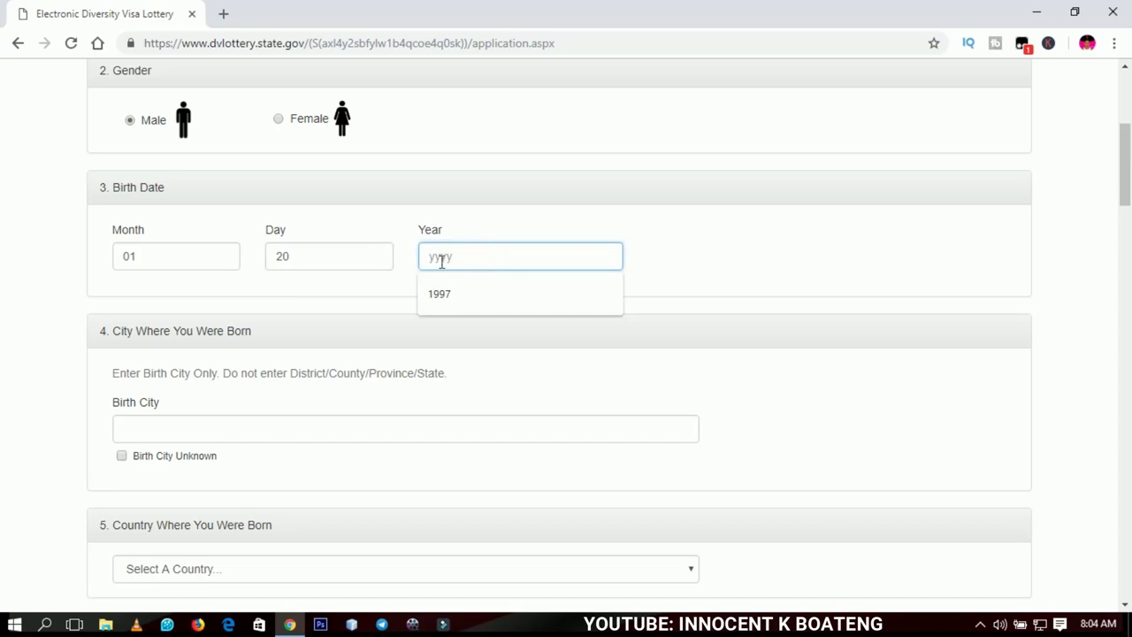
{"action": "type", "text": "1996"}
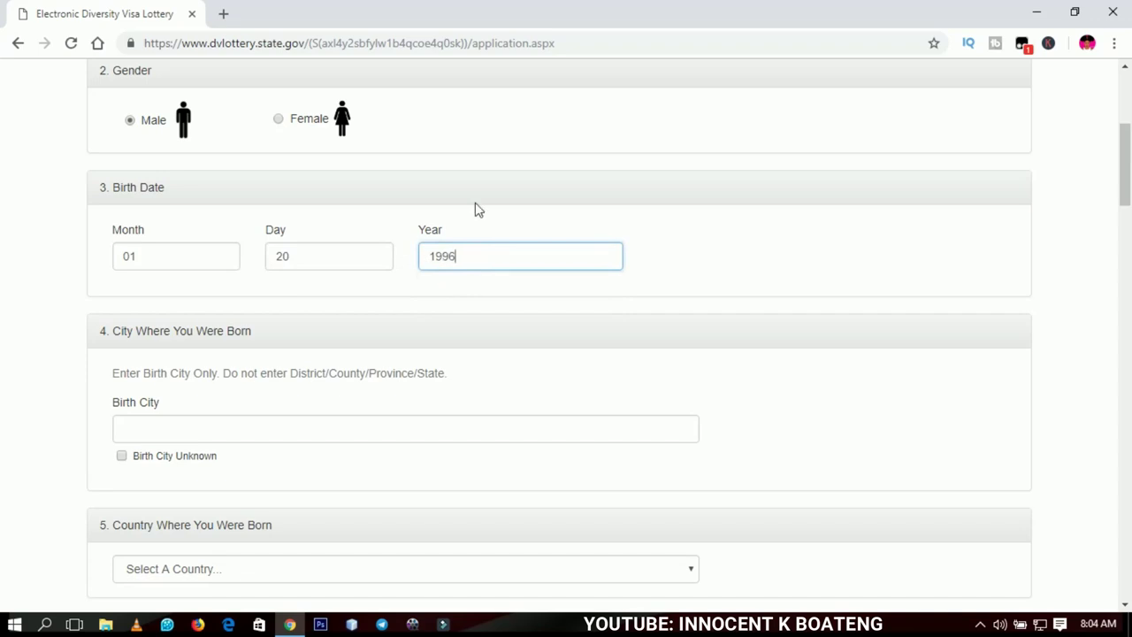
{"action": "scroll", "coordinate": [1129, 194], "scroll_direction": "down", "scroll_amount": 2}
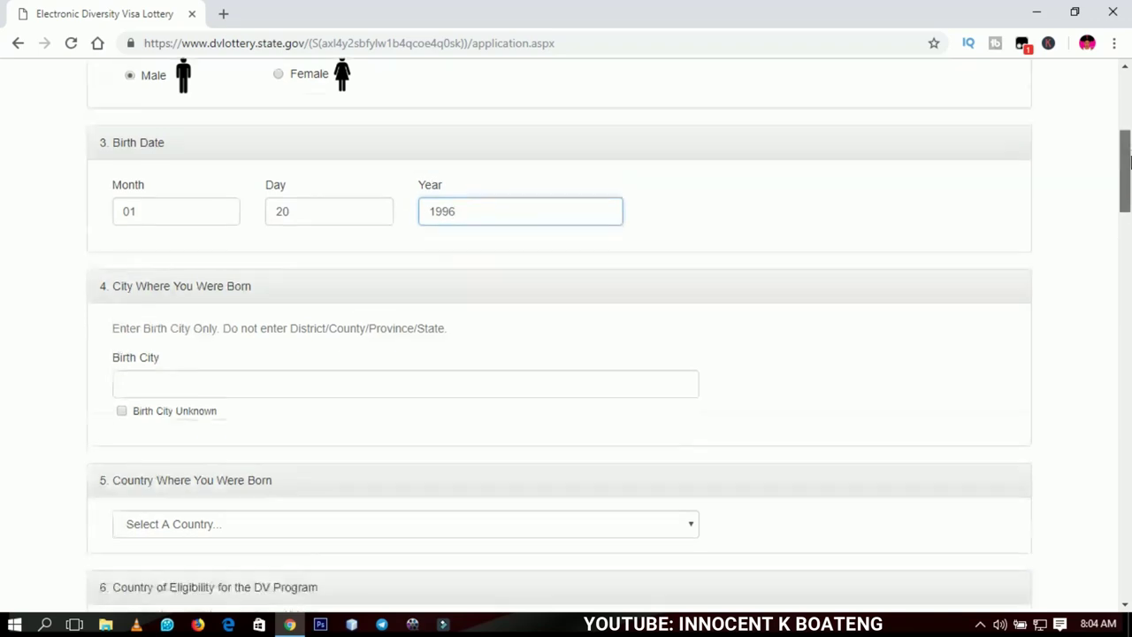
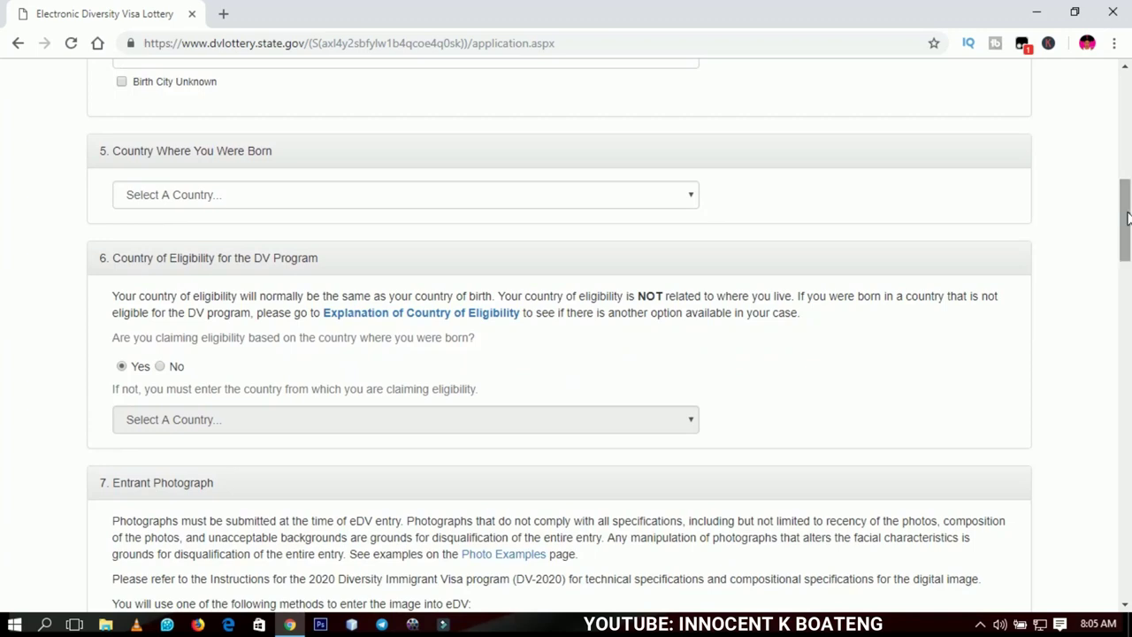
Set the country where the entrant was born to Ghana
{"action": "left_click", "coordinate": [512, 194]}
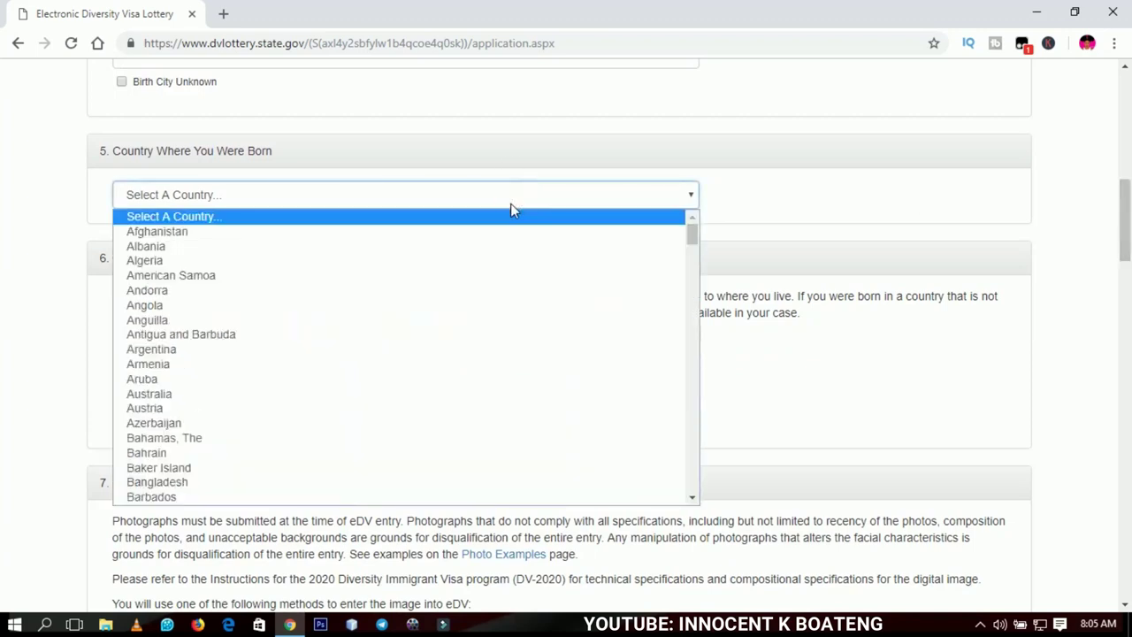
{"action": "type", "text": "gh"}
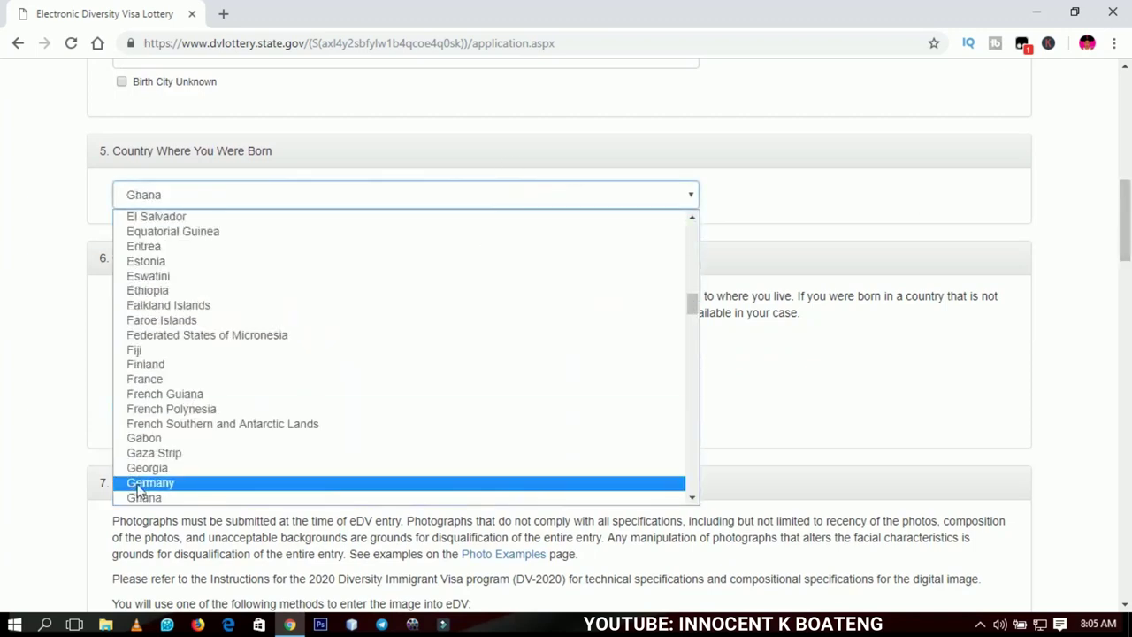
{"action": "left_click", "coordinate": [146, 497]}
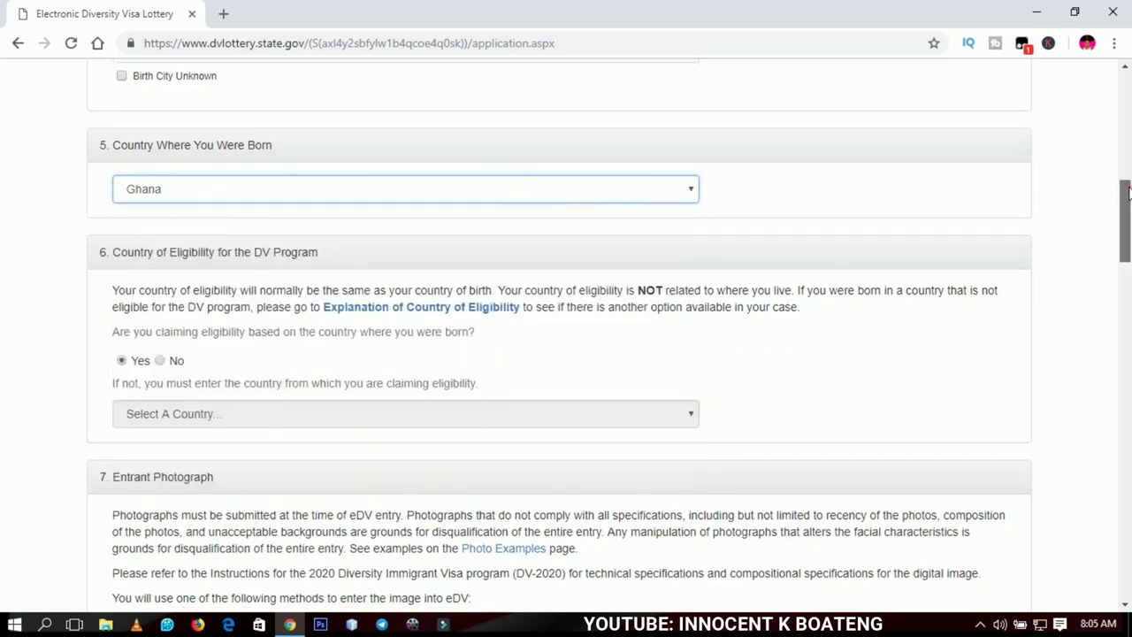
{"action": "left_click_drag", "start_coordinate": [1127, 194], "coordinate": [1127, 208]}
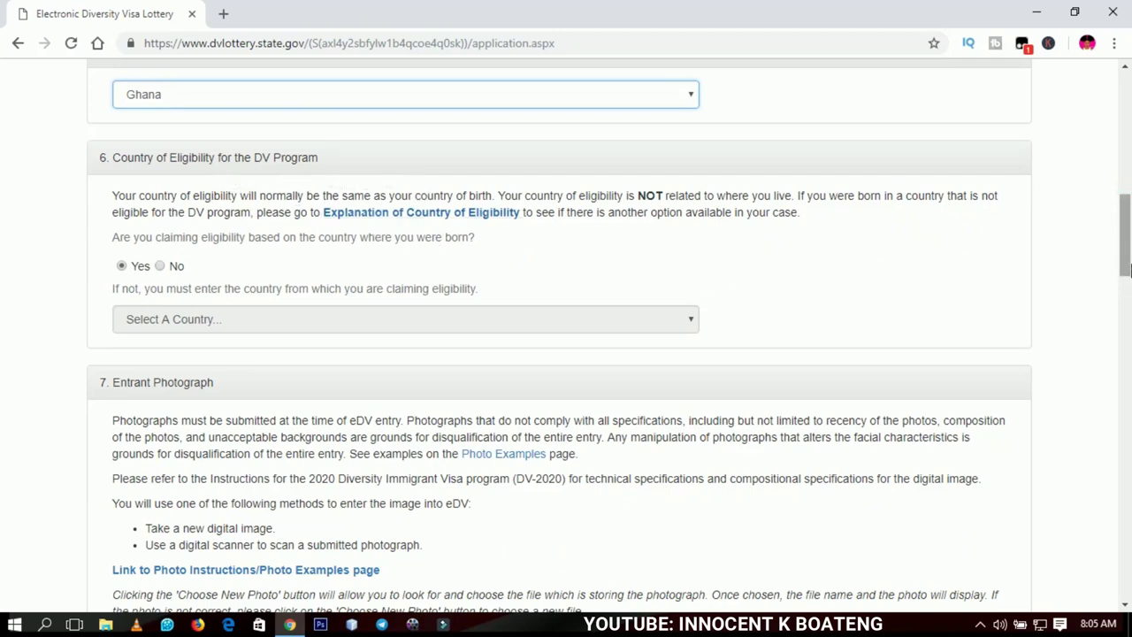
Review the birth-country eligibility question, leaving Yes selected, and move on to section 7
{"action": "left_click_drag", "start_coordinate": [1126, 263], "coordinate": [1129, 256]}
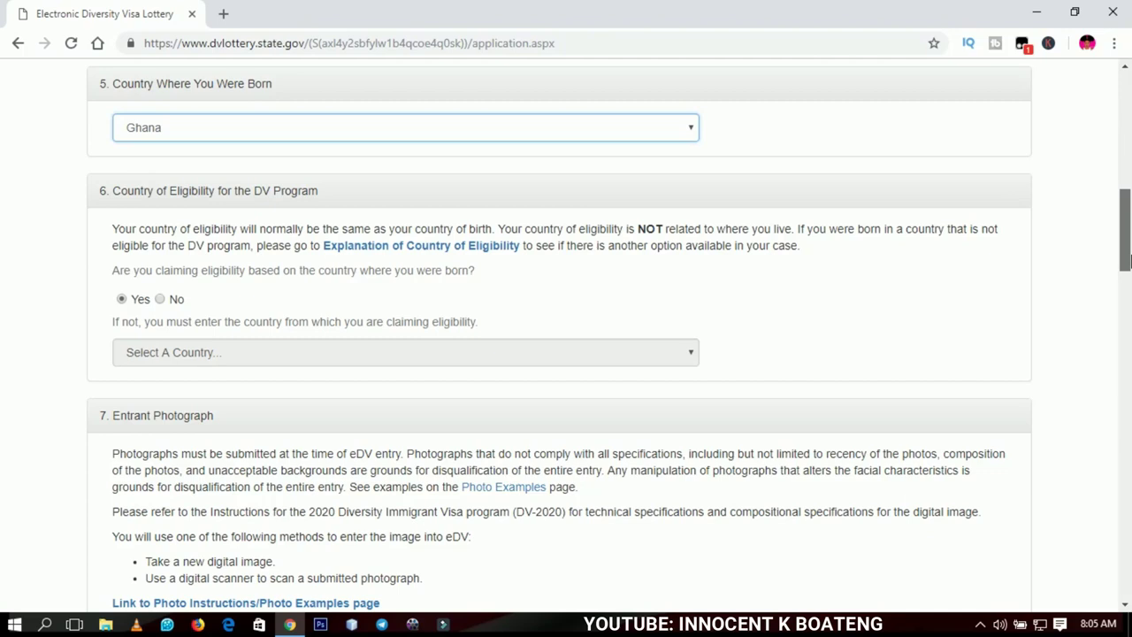
{"action": "left_click_drag", "start_coordinate": [1128, 257], "coordinate": [1128, 263]}
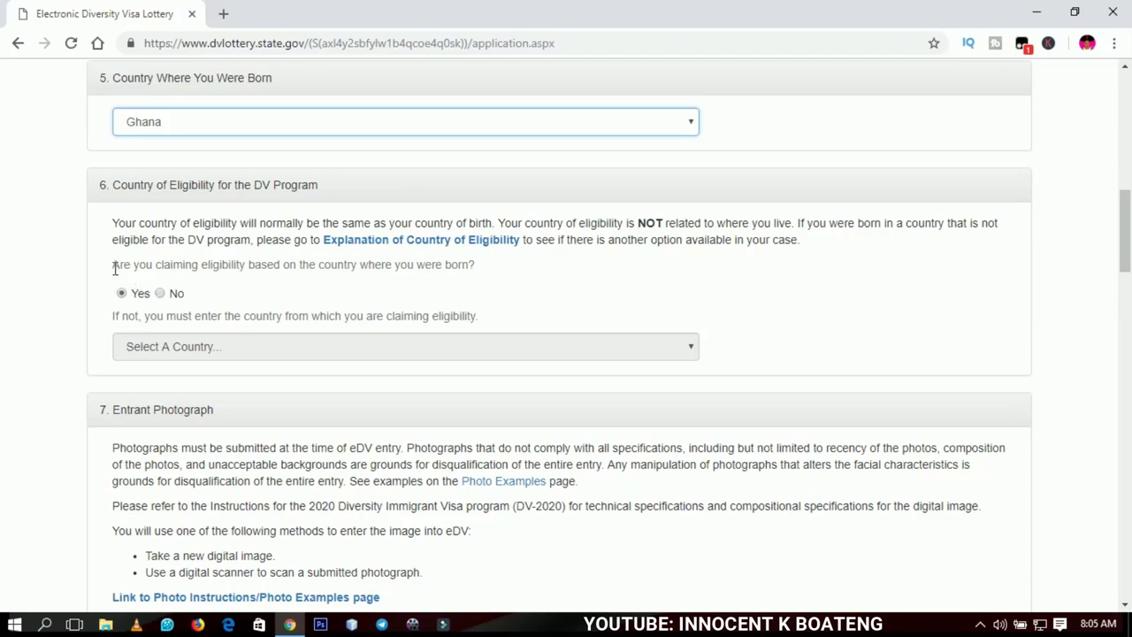
{"action": "left_click_drag", "start_coordinate": [112, 265], "coordinate": [480, 273]}
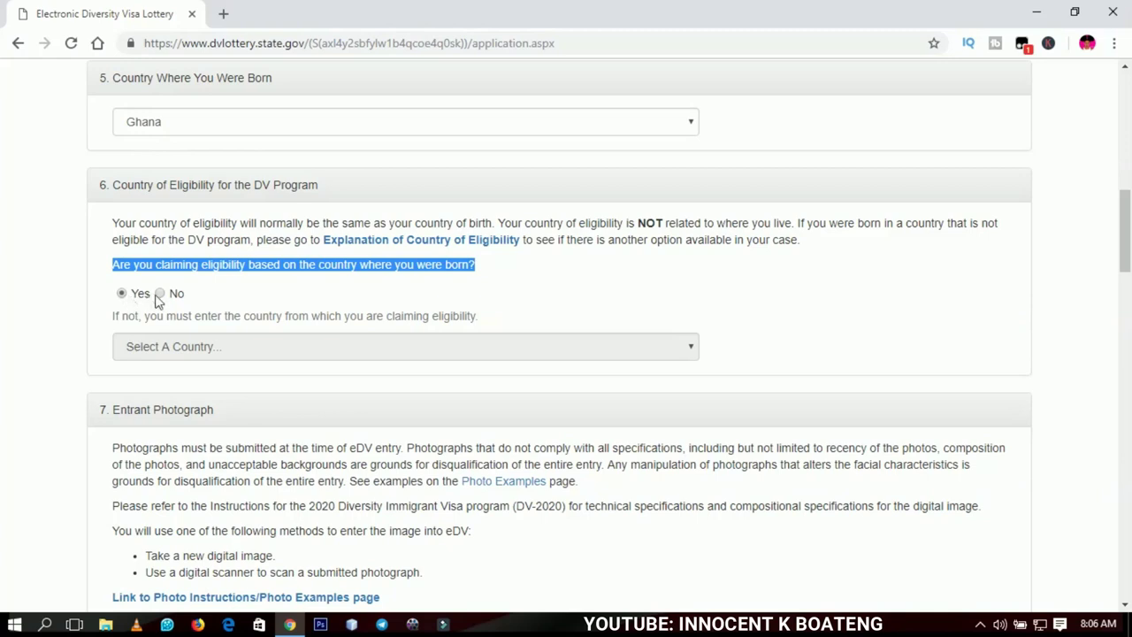
{"action": "left_click_drag", "start_coordinate": [1130, 246], "coordinate": [1130, 255]}
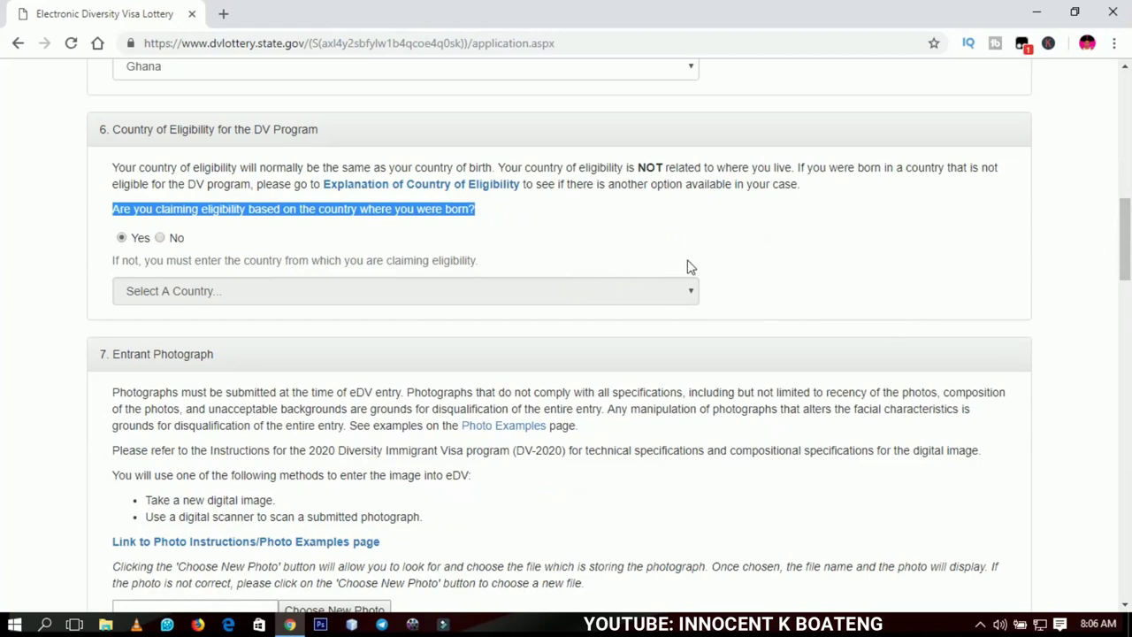
{"action": "left_click_drag", "start_coordinate": [1121, 246], "coordinate": [1121, 244]}
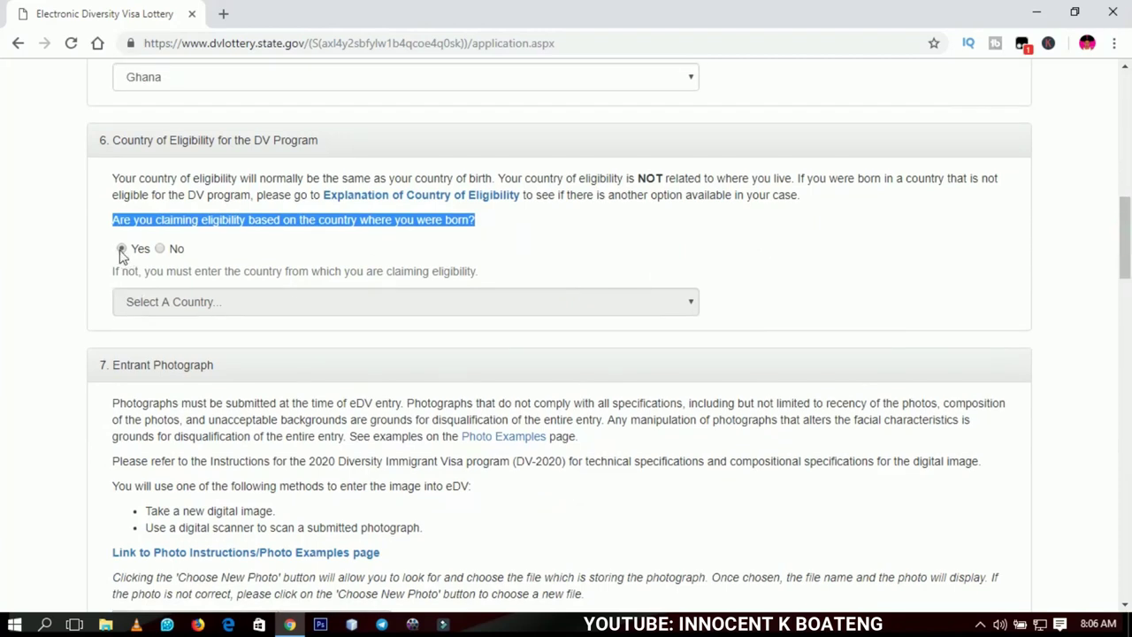
{"action": "left_click", "coordinate": [880, 261]}
{"action": "left_click_drag", "start_coordinate": [1124, 221], "coordinate": [1128, 256]}
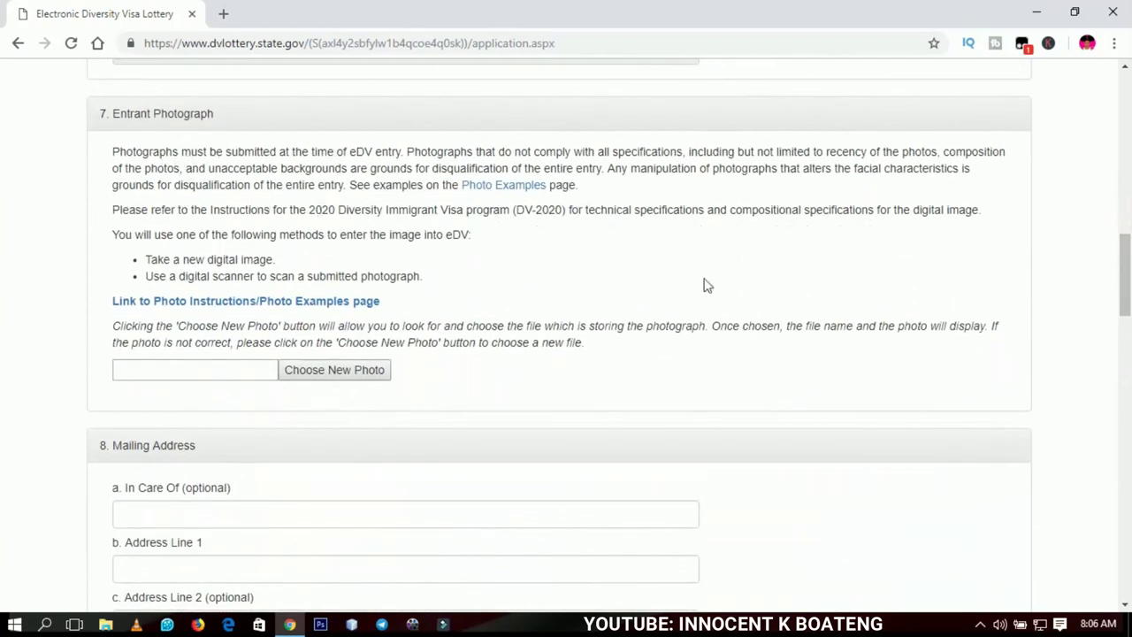
Upload images.jpg from the Desktop as the entrant photograph
{"action": "left_click_drag", "start_coordinate": [1126, 272], "coordinate": [1125, 276]}
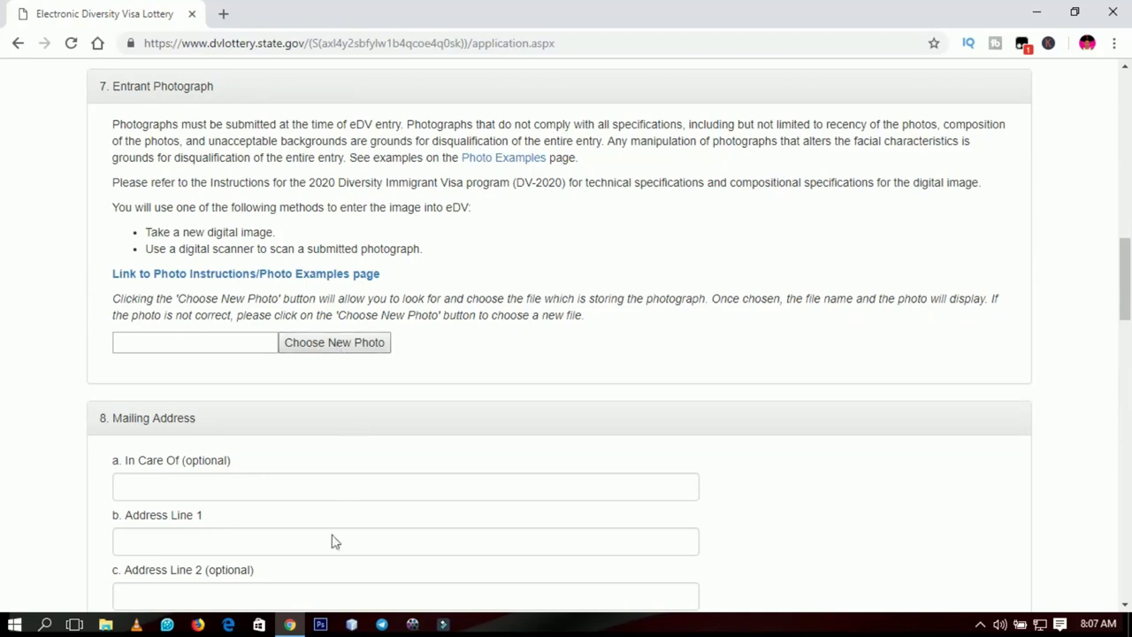
{"action": "left_click", "coordinate": [322, 350]}
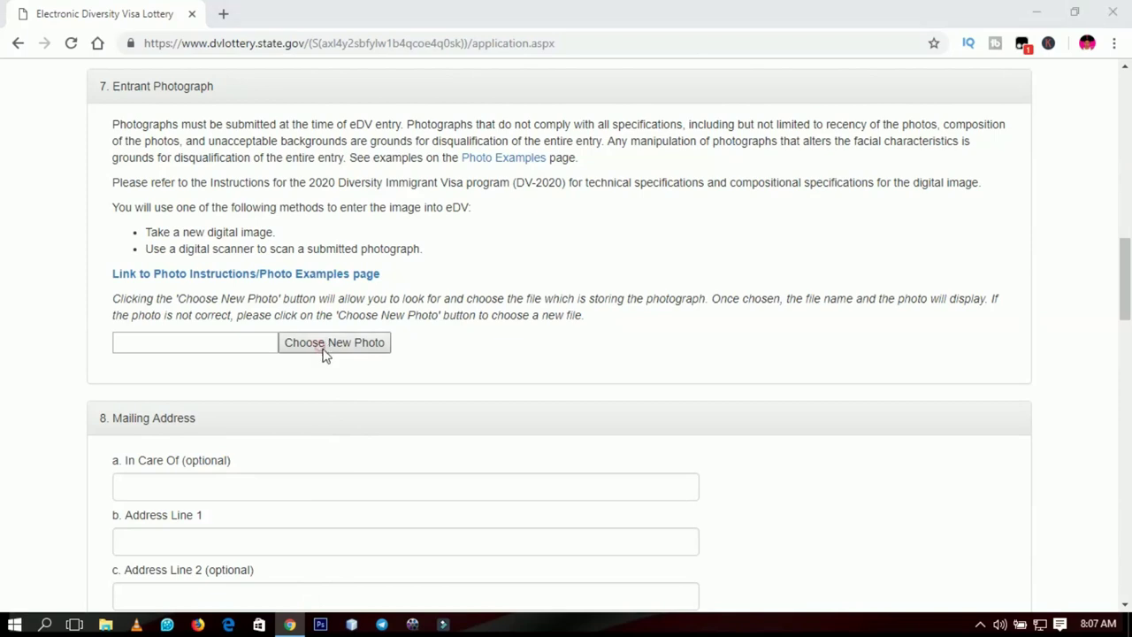
{"action": "left_click", "coordinate": [49, 145]}
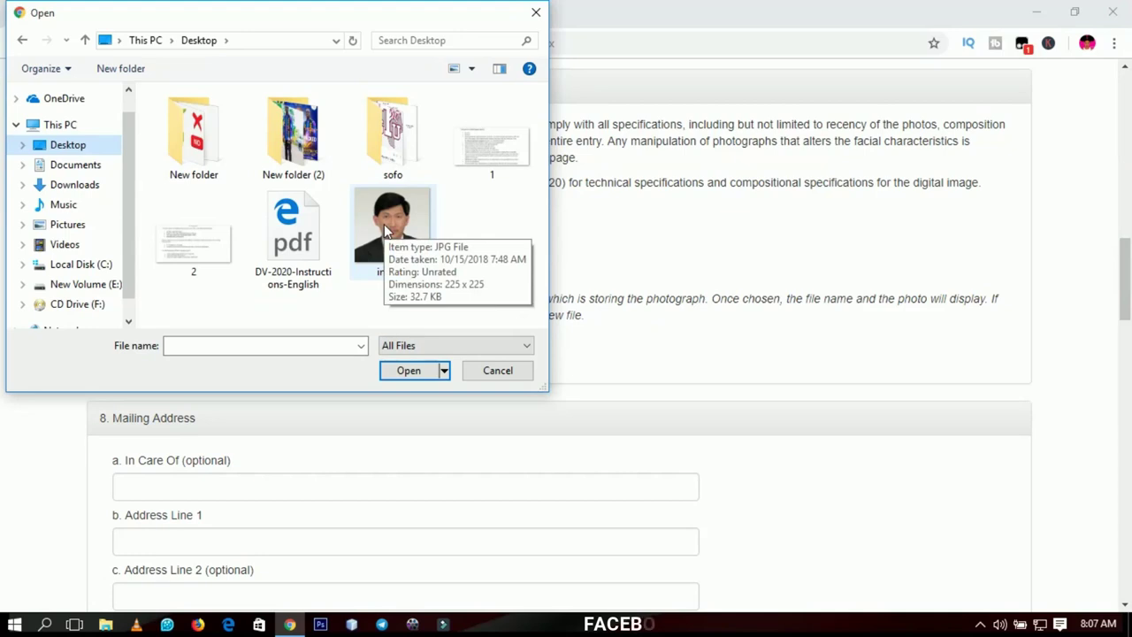
{"action": "left_click", "coordinate": [384, 230]}
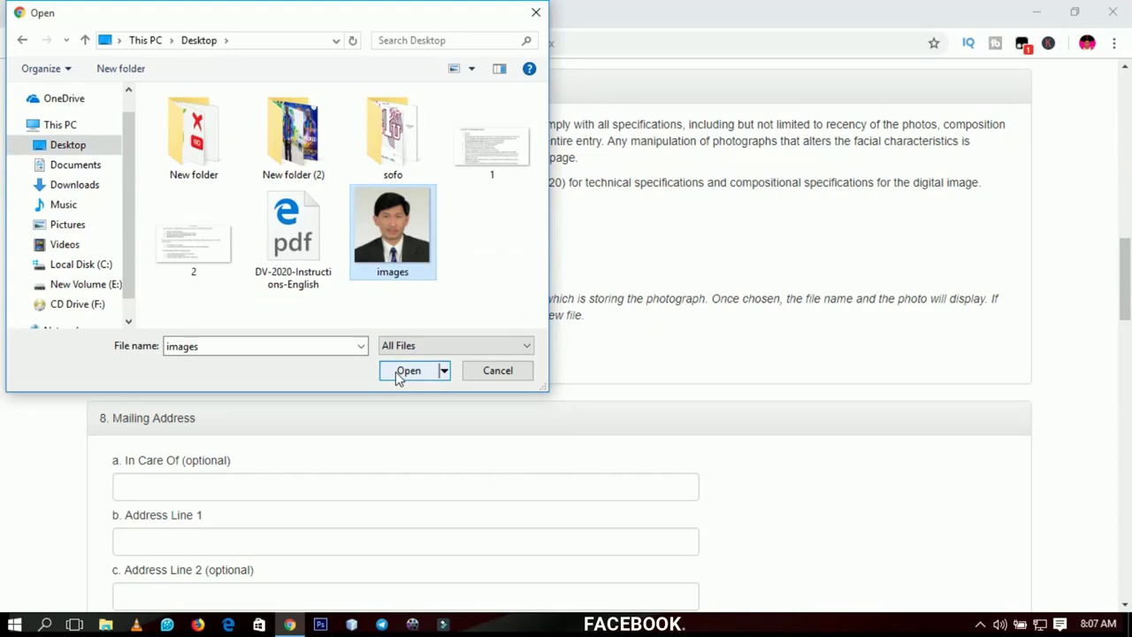
{"action": "left_click", "coordinate": [398, 371]}
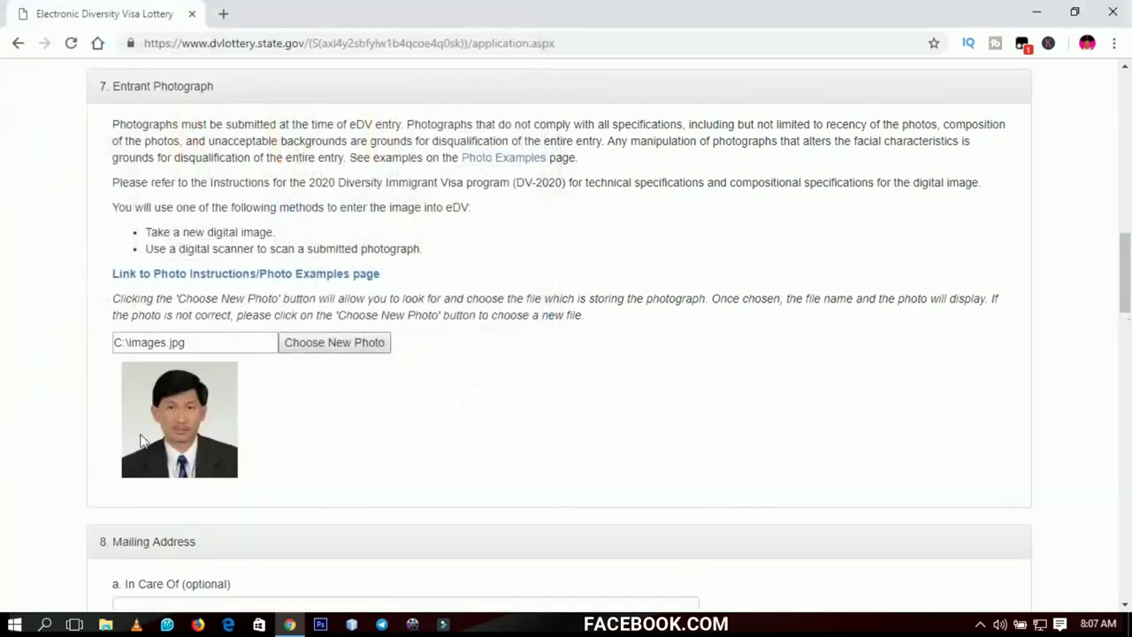
{"action": "left_click_drag", "start_coordinate": [1125, 245], "coordinate": [1125, 307]}
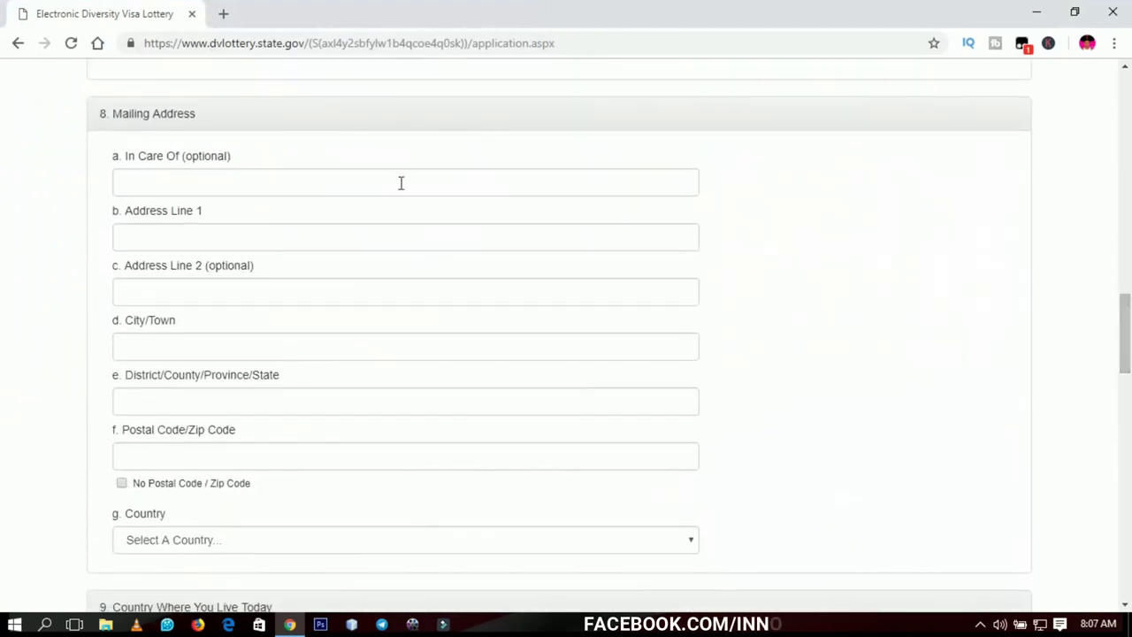
Enter the P BOX line in Address Line 1, leaving Address Line 2 empty
{"action": "left_click", "coordinate": [183, 186]}
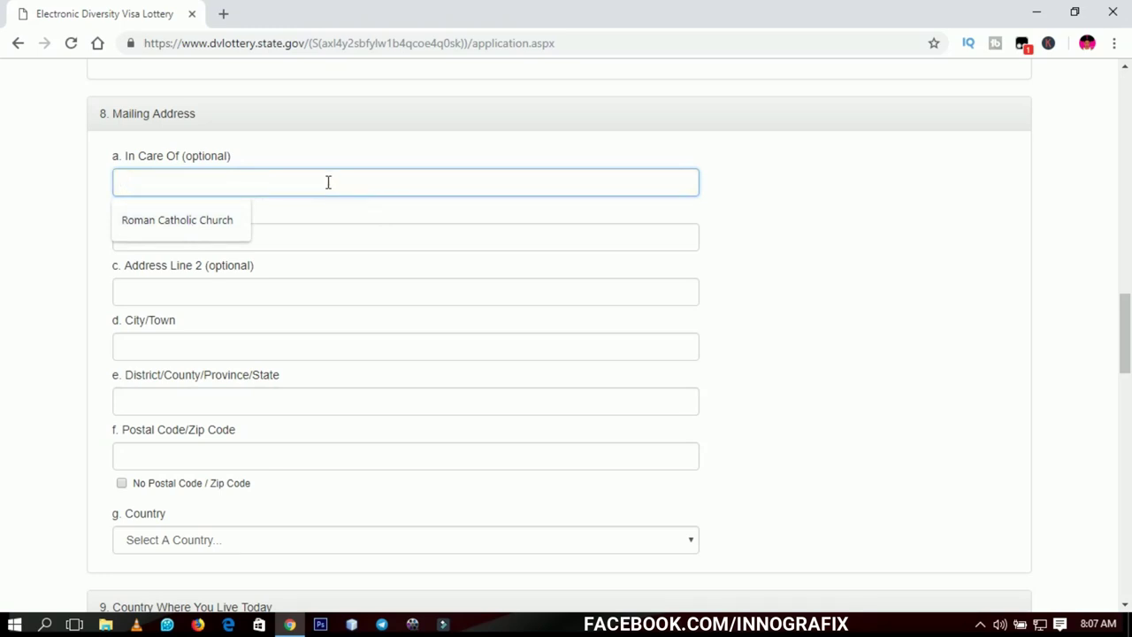
{"action": "left_click", "coordinate": [318, 237]}
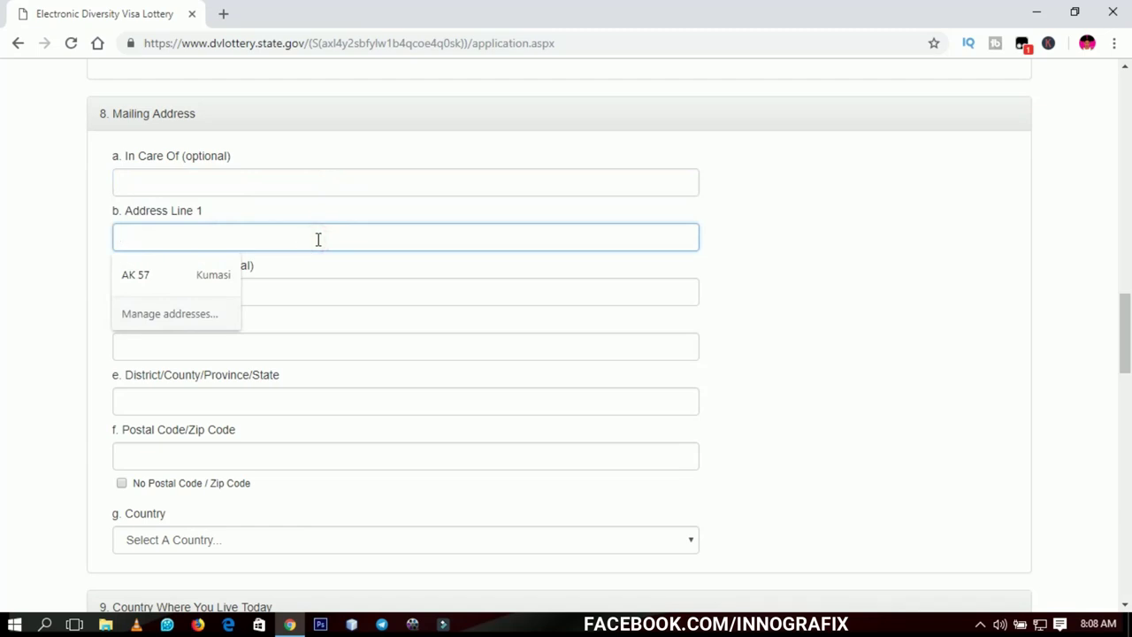
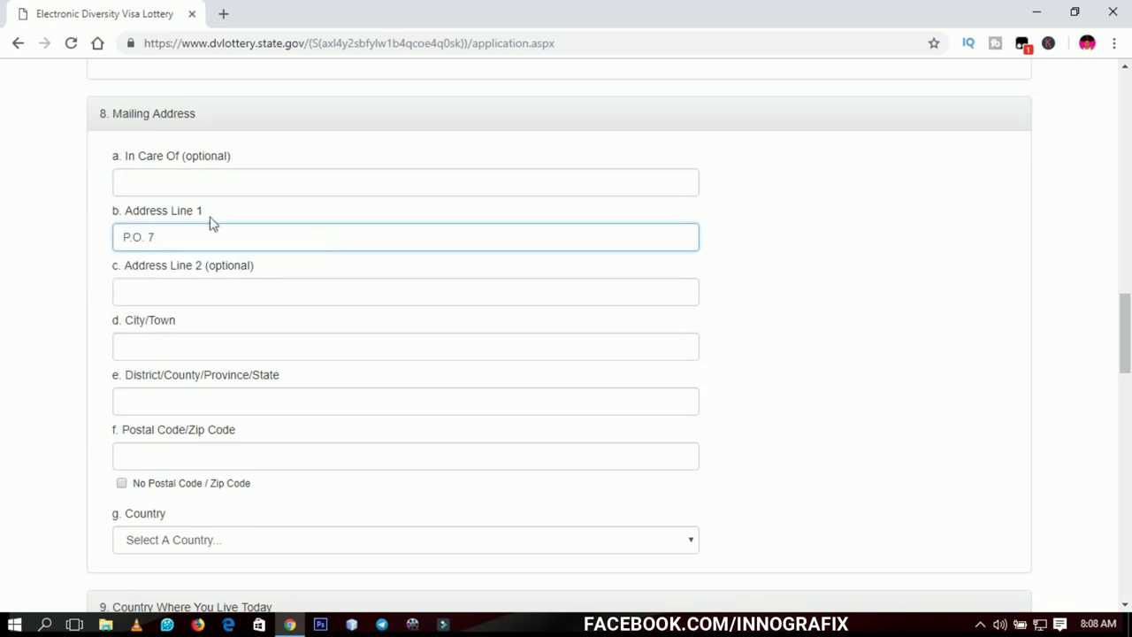
{"action": "left_click", "coordinate": [194, 297]}
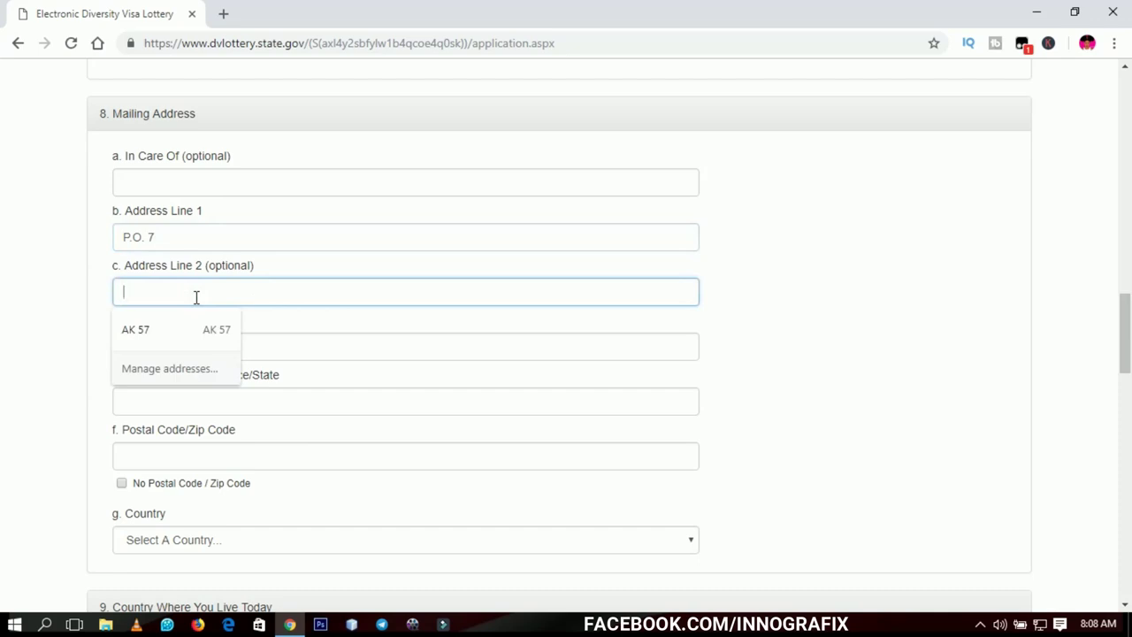
{"action": "left_click", "coordinate": [99, 297]}
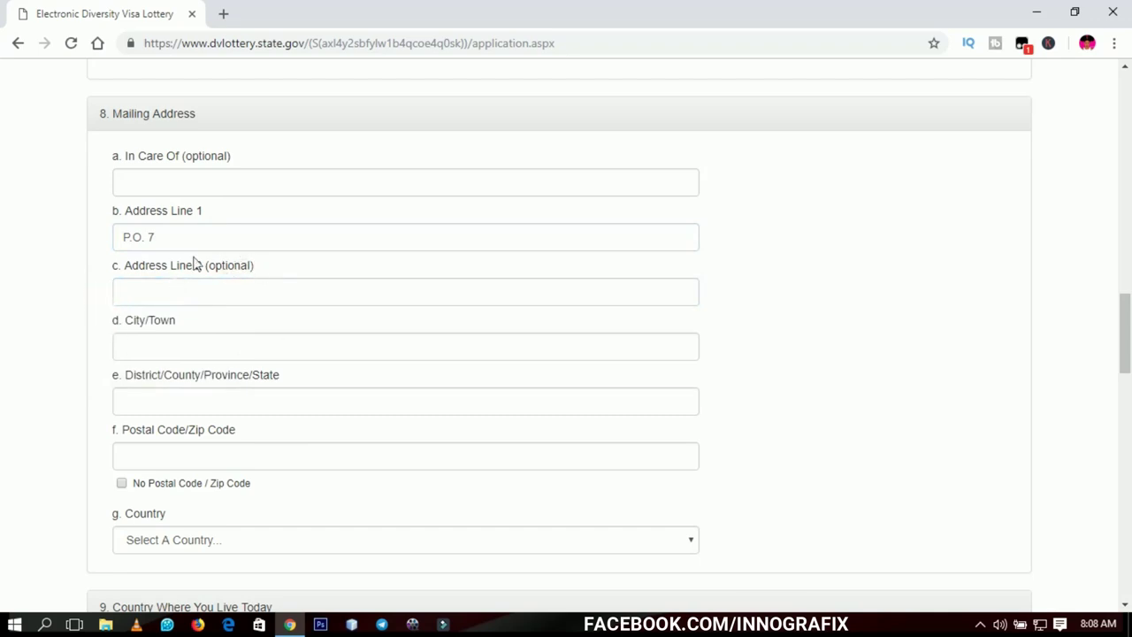
{"action": "left_click", "coordinate": [144, 239]}
{"action": "type", "text": "BOX"}
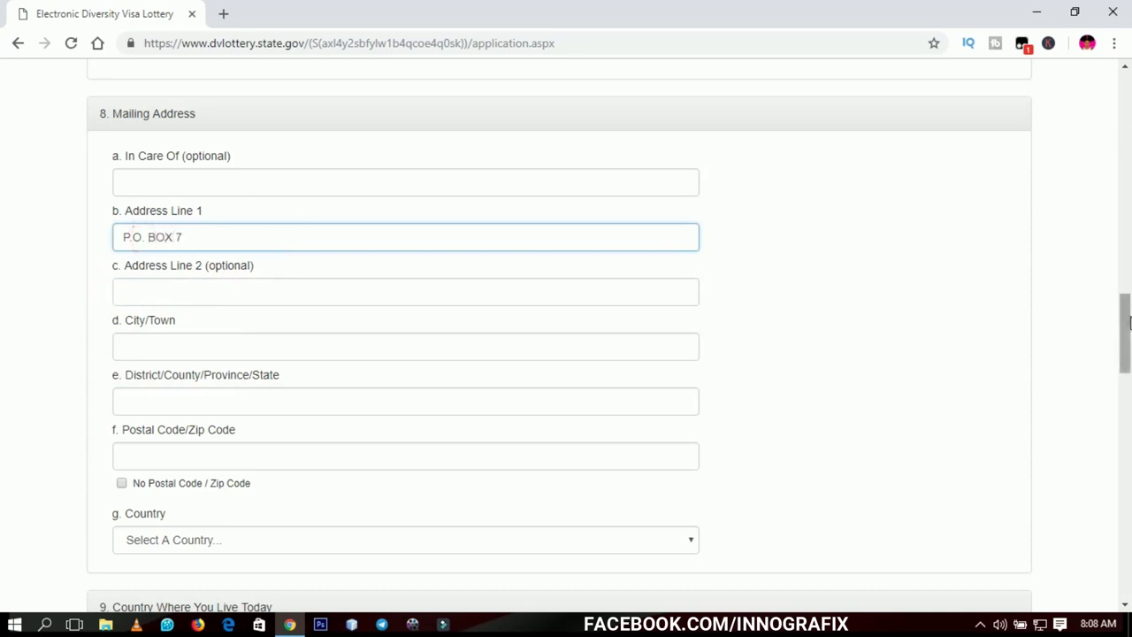
{"action": "left_click_drag", "start_coordinate": [1128, 321], "coordinate": [1129, 329]}
Enter KUMAS as the mailing address city/town
{"action": "left_click", "coordinate": [387, 265]}
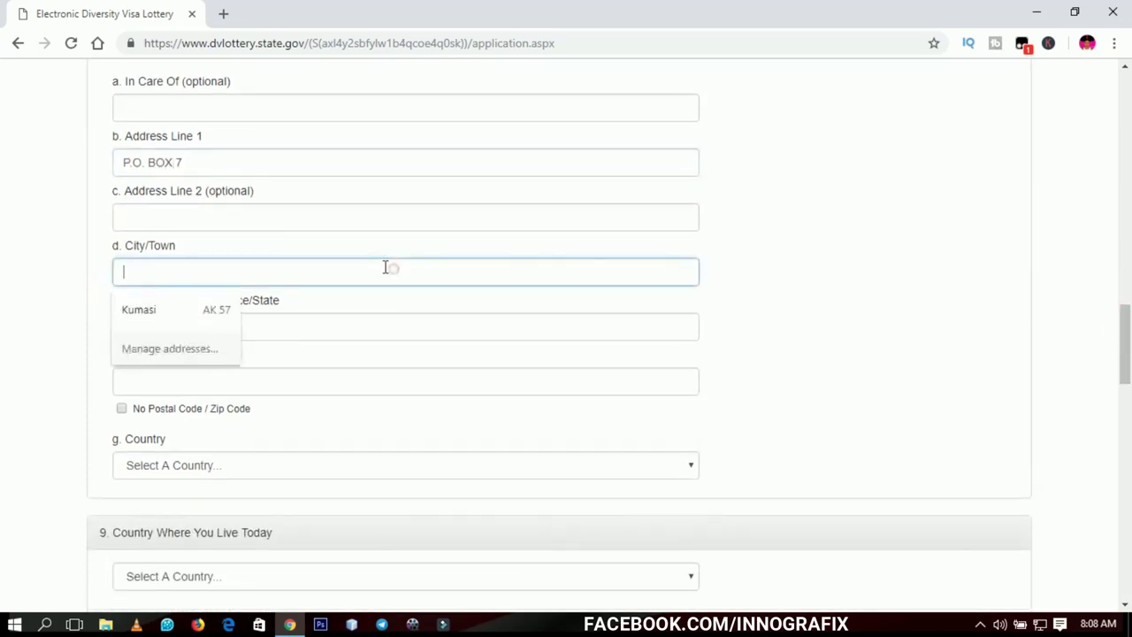
{"action": "type", "text": "k"}
{"action": "key", "text": "BackSpace"}
{"action": "type", "text": "KUMASI"}
{"action": "left_click", "coordinate": [775, 289]}
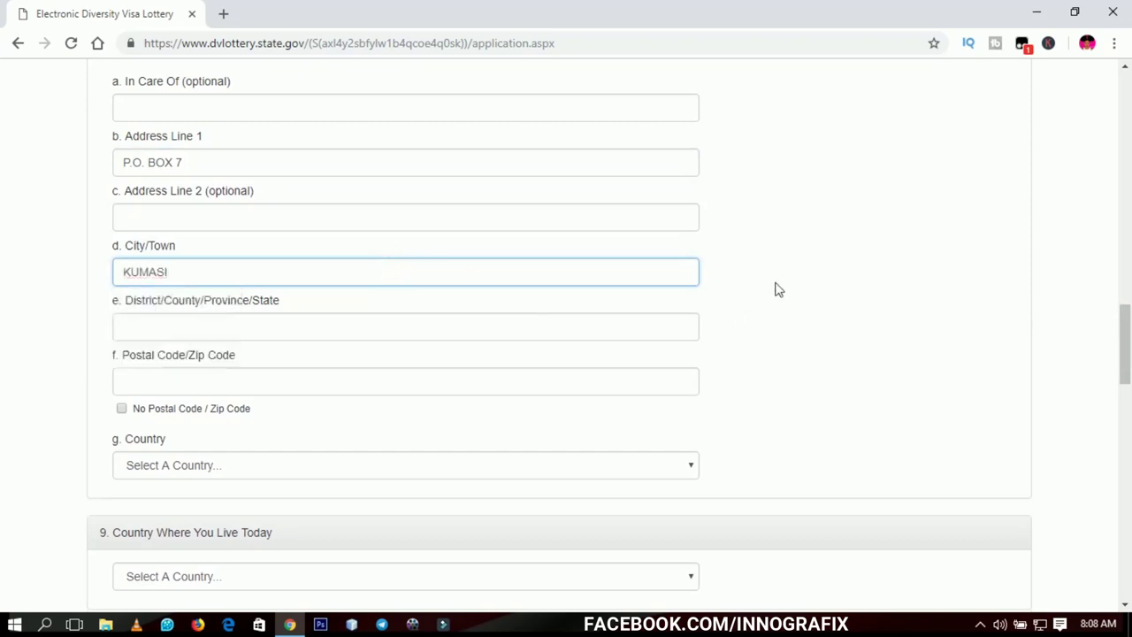
{"action": "scroll", "coordinate": [1125, 345], "scroll_direction": "down", "scroll_amount": 1}
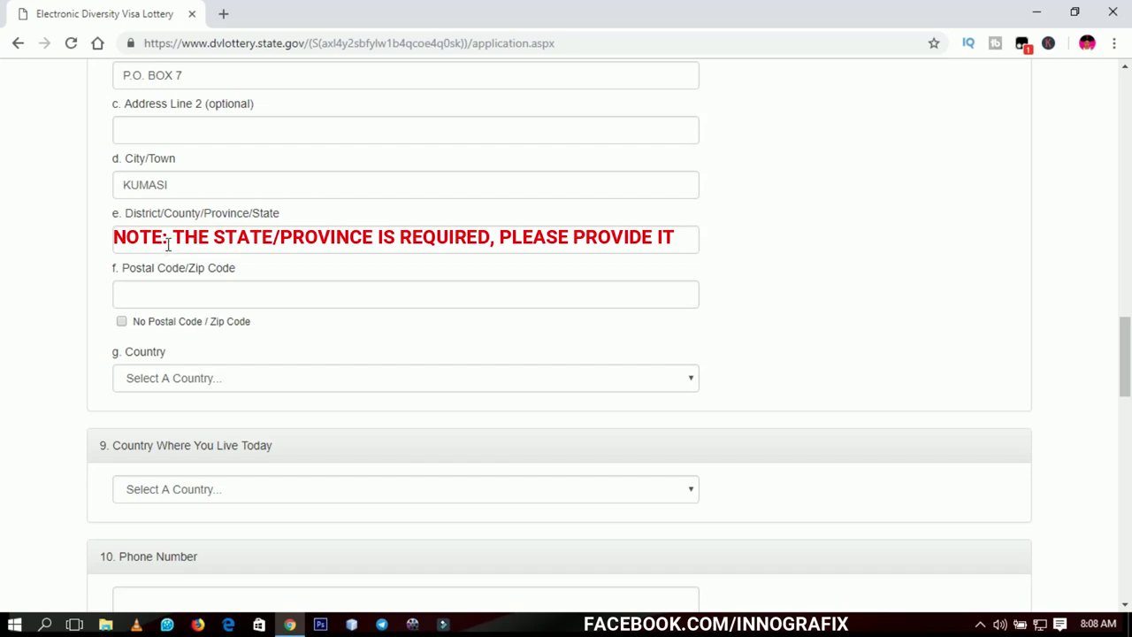
Clear the 233 postal code entry and tick No Postal Code / Zip Code
{"action": "left_click", "coordinate": [169, 244]}
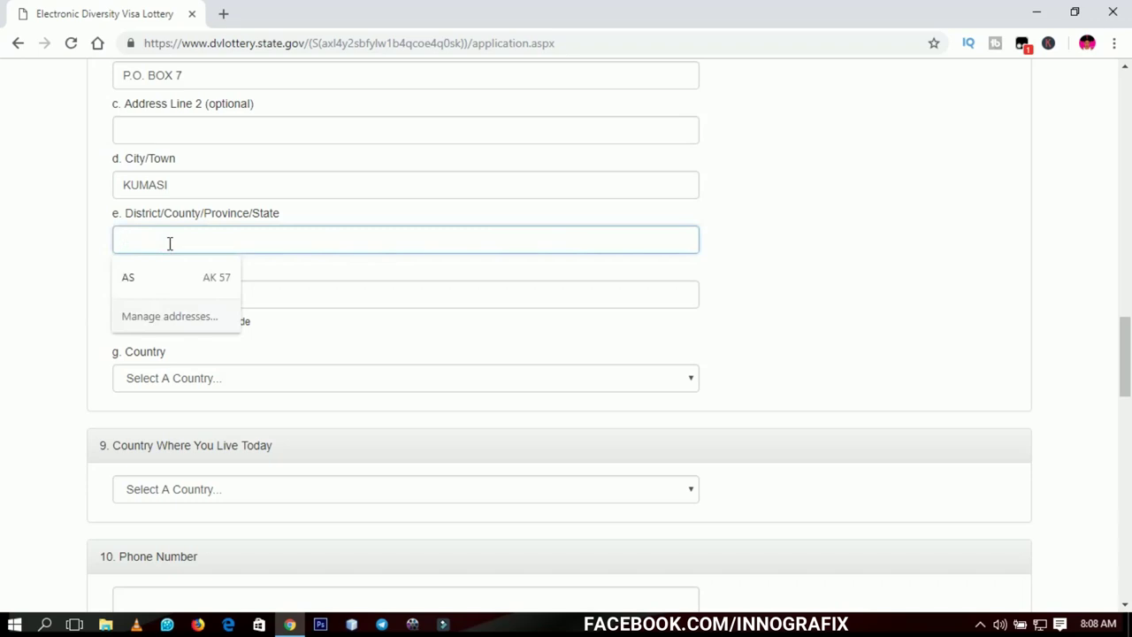
{"action": "left_click", "coordinate": [749, 251]}
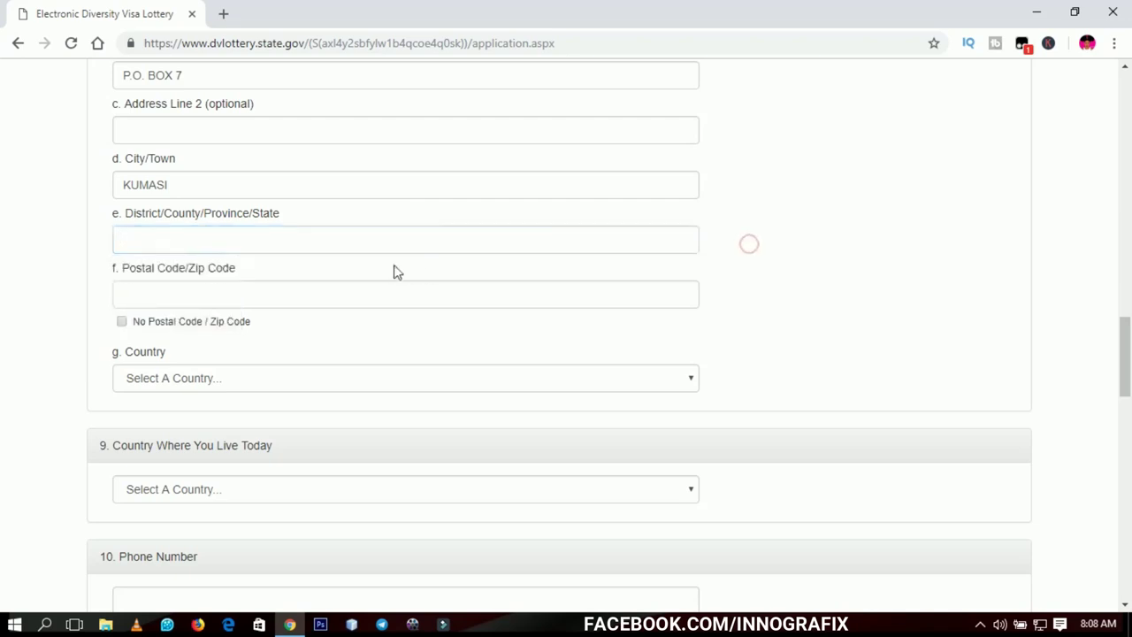
{"action": "left_click_drag", "start_coordinate": [1128, 386], "coordinate": [1128, 409]}
{"action": "left_click", "coordinate": [224, 138]}
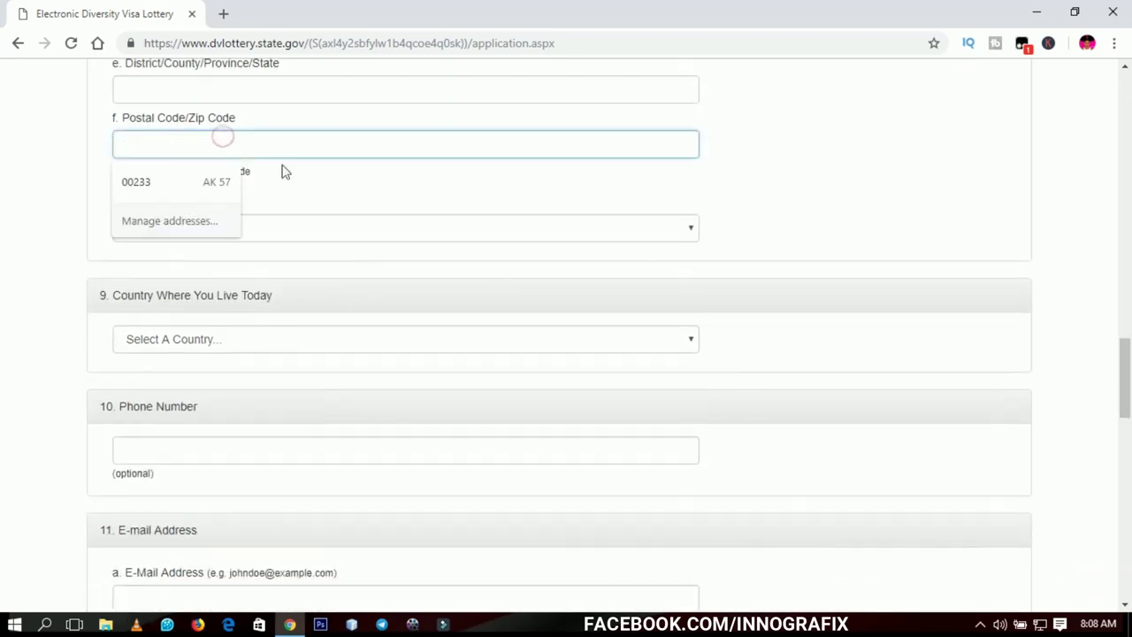
{"action": "left_click", "coordinate": [885, 137]}
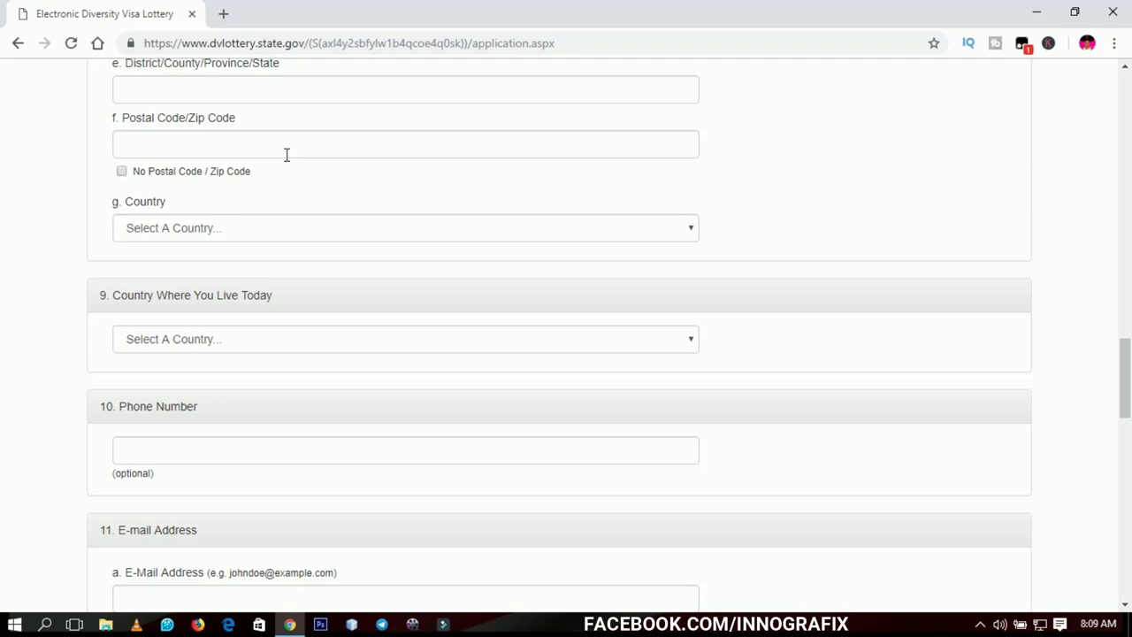
{"action": "left_click", "coordinate": [232, 147]}
{"action": "type", "text": "233"}
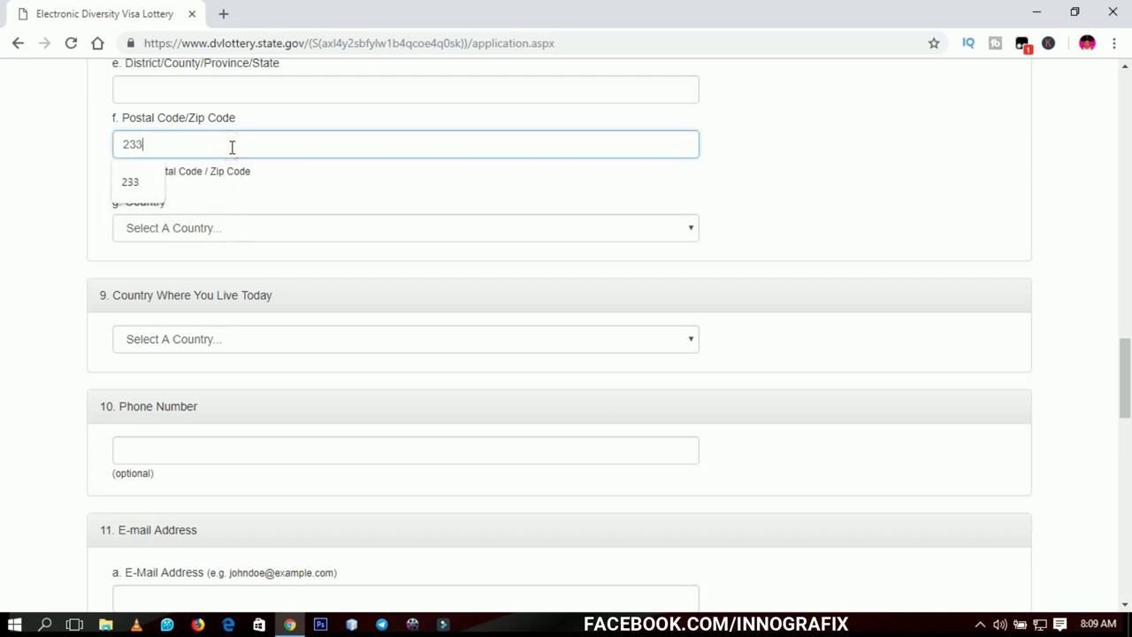
{"action": "double_click", "coordinate": [175, 143]}
{"action": "key", "text": "BackSpace"}
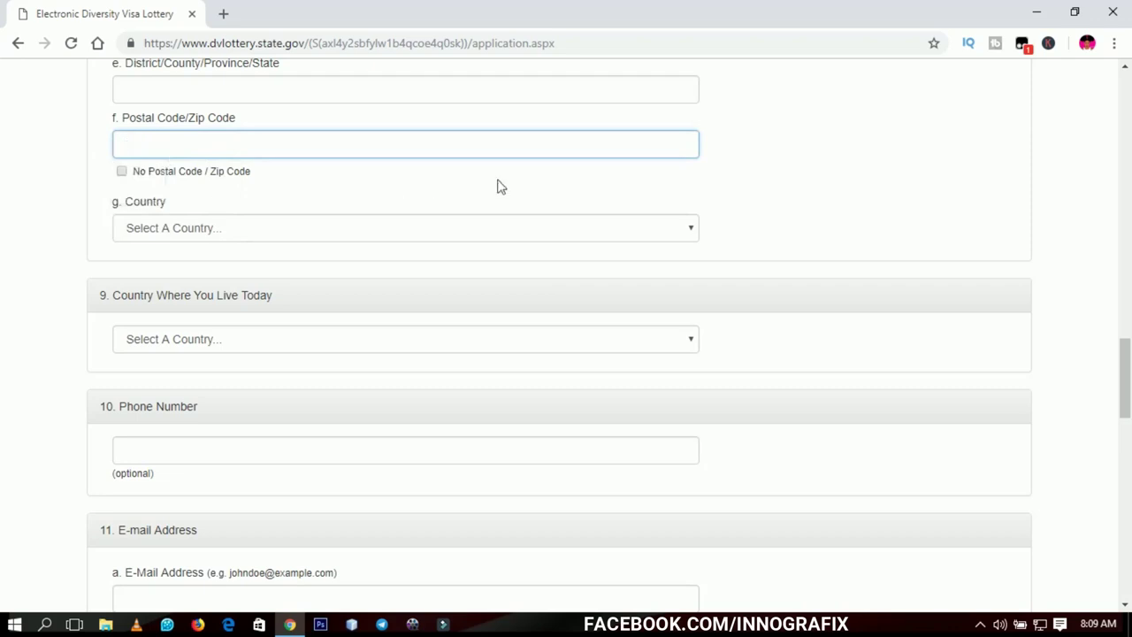
{"action": "left_click", "coordinate": [122, 173]}
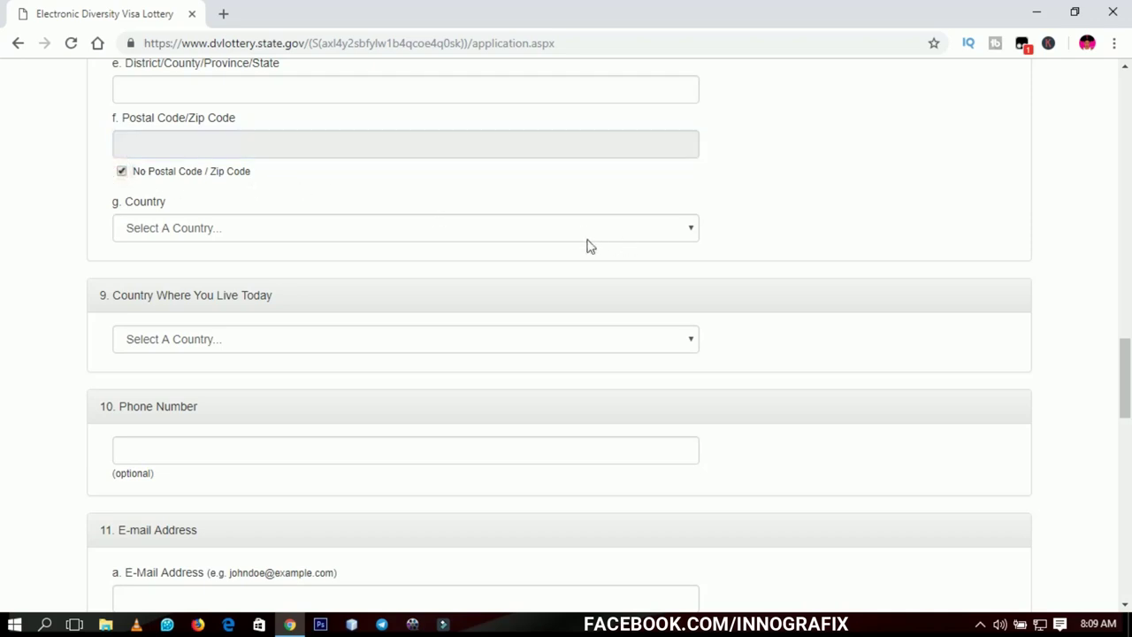
Set the mailing address country to Ghana
{"action": "left_click", "coordinate": [430, 228]}
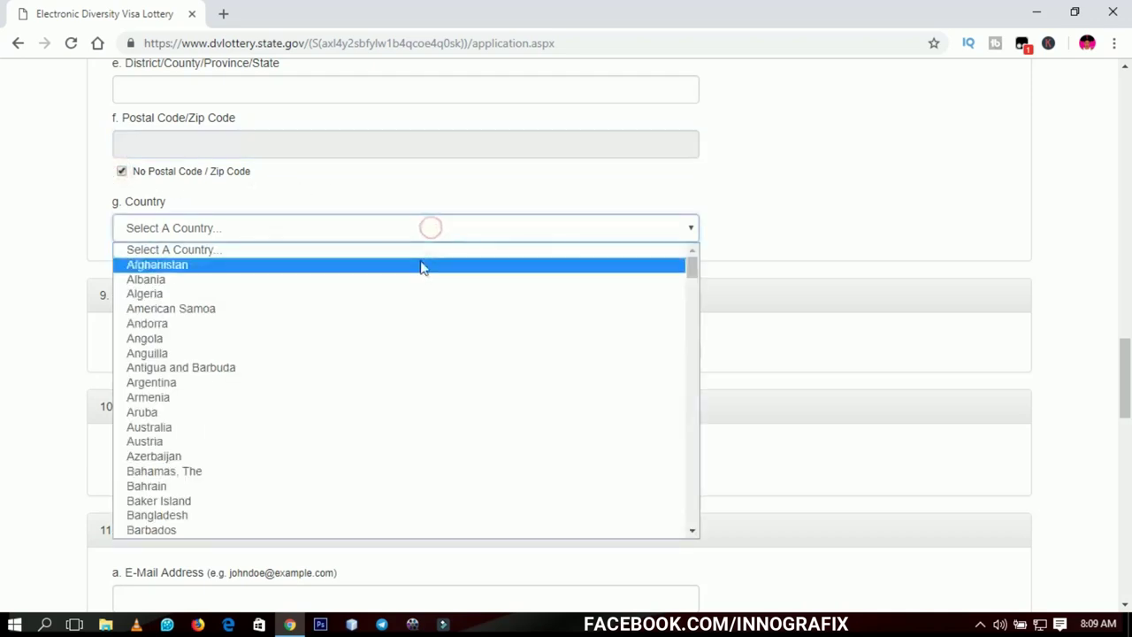
{"action": "type", "text": "ghana"}
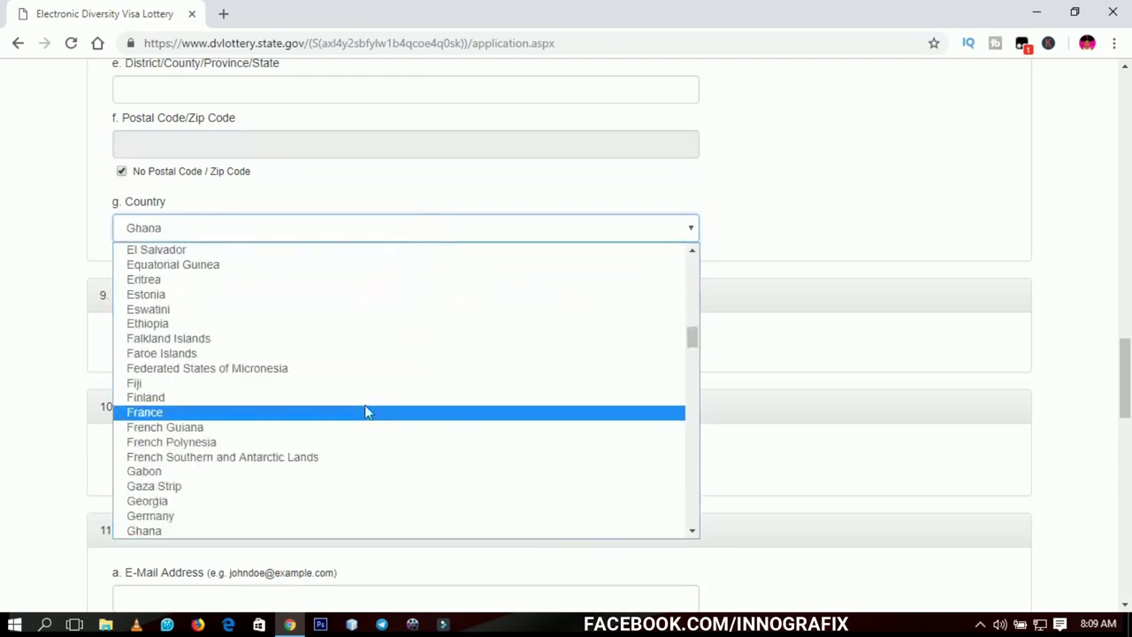
{"action": "left_click", "coordinate": [208, 530]}
{"action": "left_click_drag", "start_coordinate": [1125, 370], "coordinate": [1126, 392]}
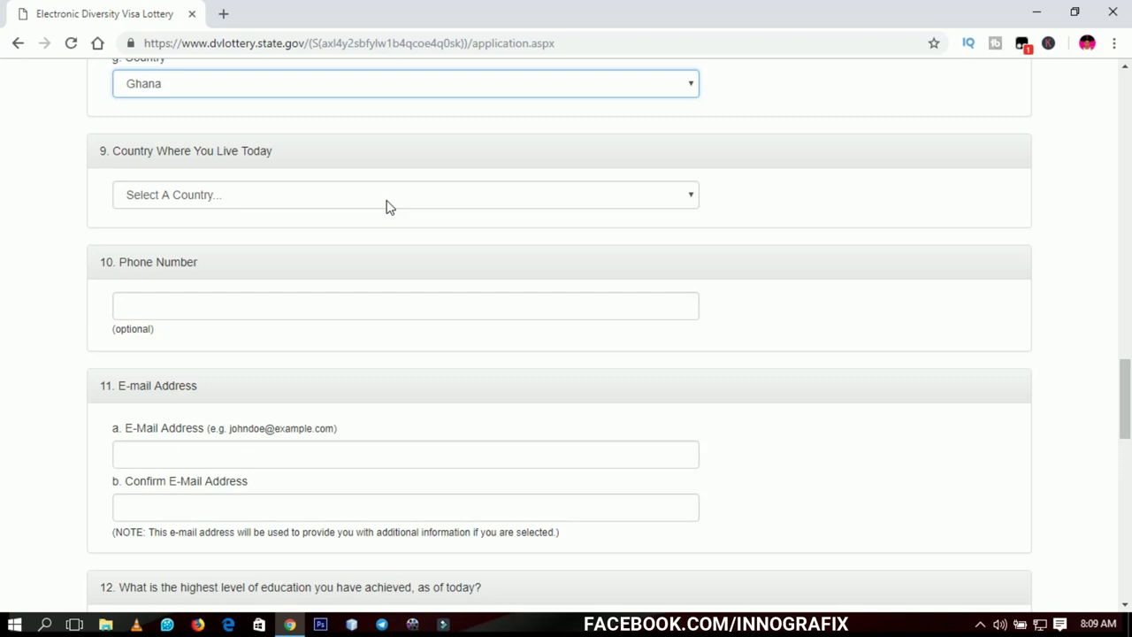
Choose Ghana as the country where you live today, leaving Phone Number blank
{"action": "left_click", "coordinate": [387, 197]}
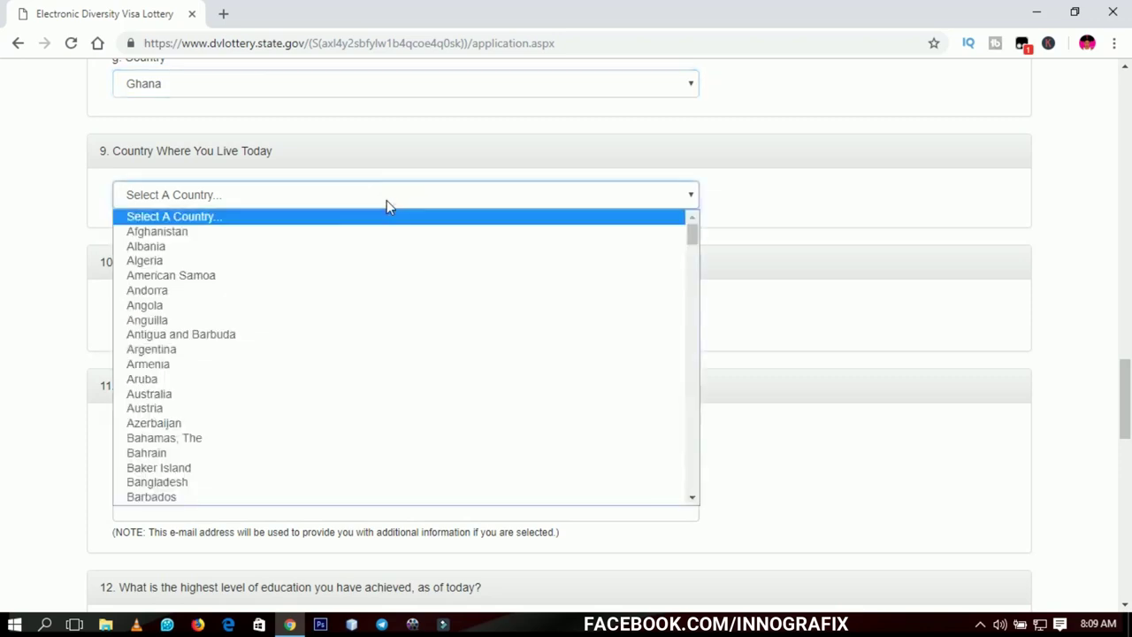
{"action": "type", "text": "gh"}
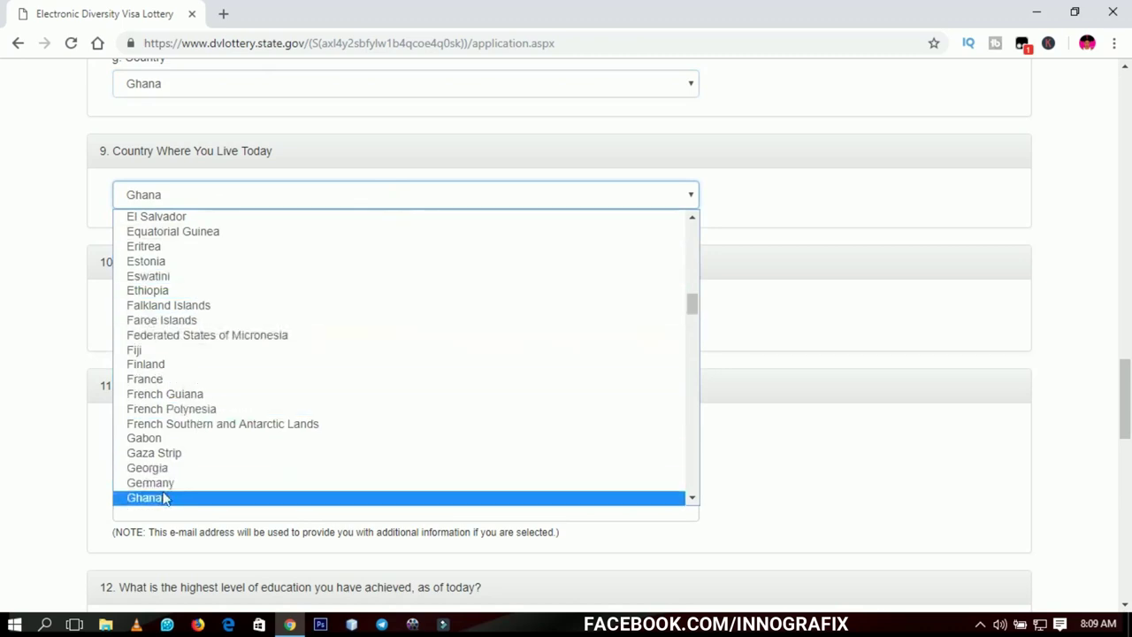
{"action": "left_click", "coordinate": [161, 499]}
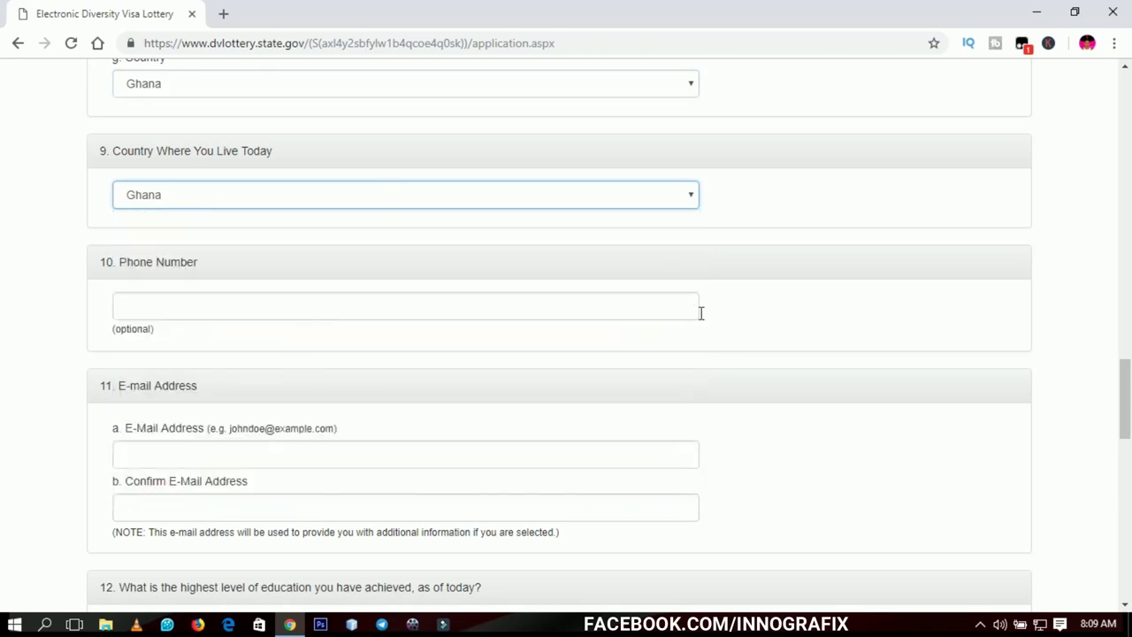
{"action": "scroll", "coordinate": [1125, 370], "scroll_direction": "down", "scroll_amount": 2}
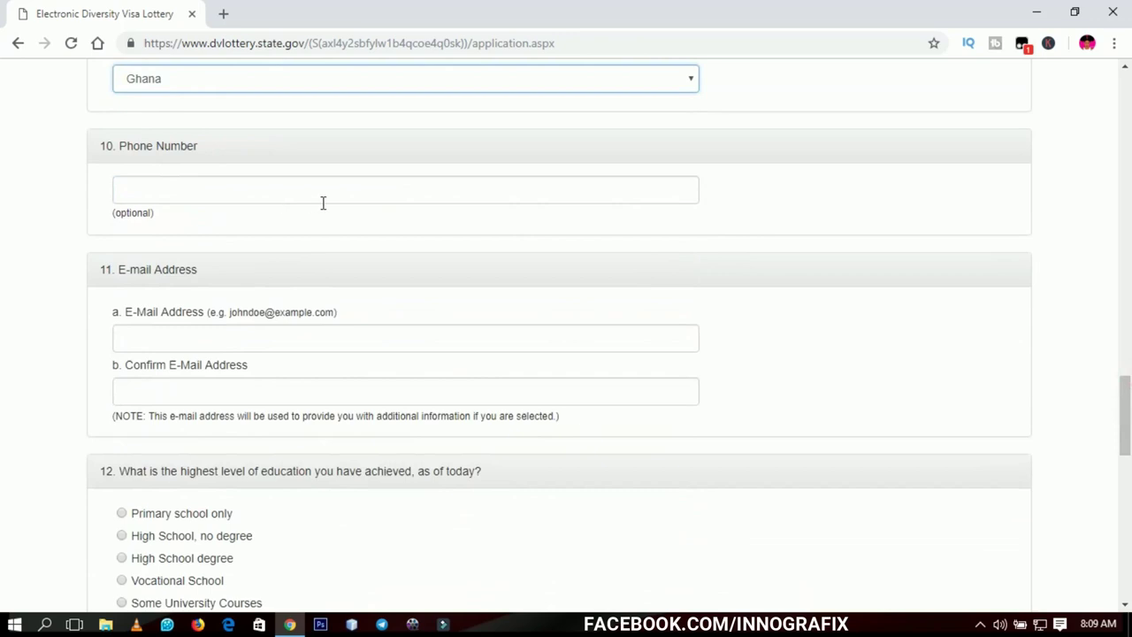
{"action": "left_click", "coordinate": [289, 188]}
{"action": "left_click", "coordinate": [6, 192]}
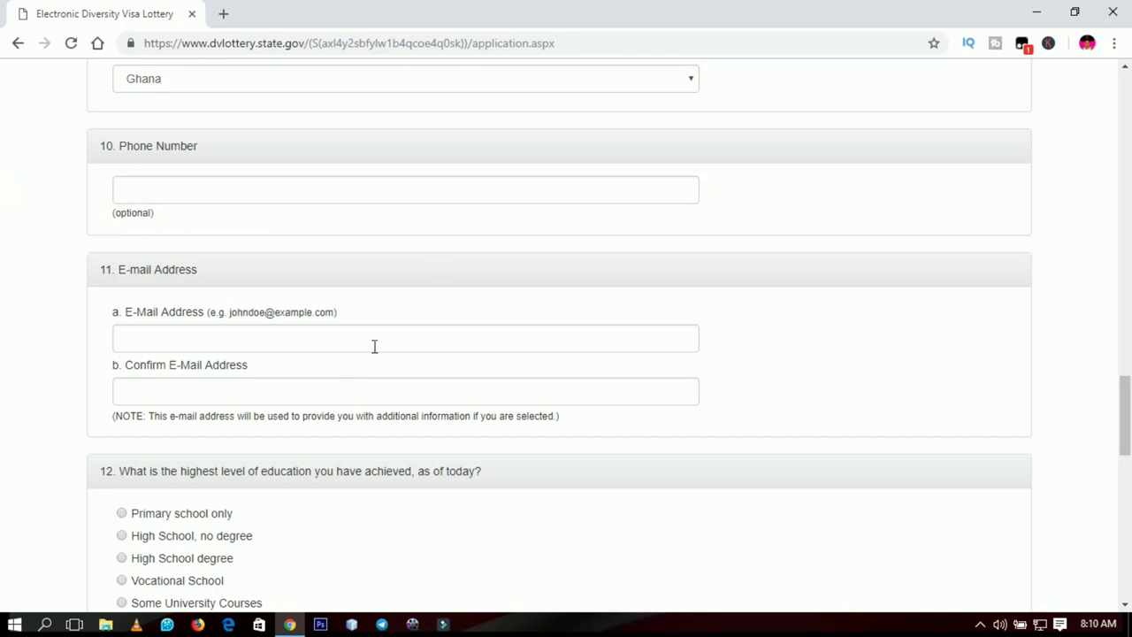
Enter the entrant's Gmail address in E-Mail Address and again in Confirm E-Mail Address
{"action": "left_click_drag", "start_coordinate": [1127, 404], "coordinate": [1127, 413]}
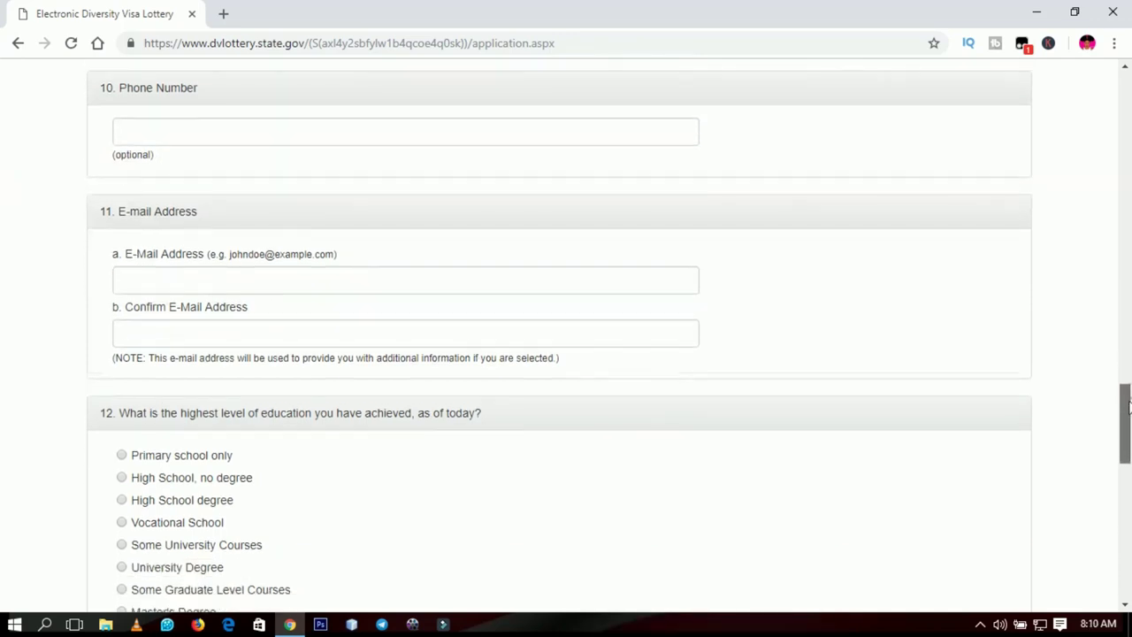
{"action": "left_click", "coordinate": [279, 267]}
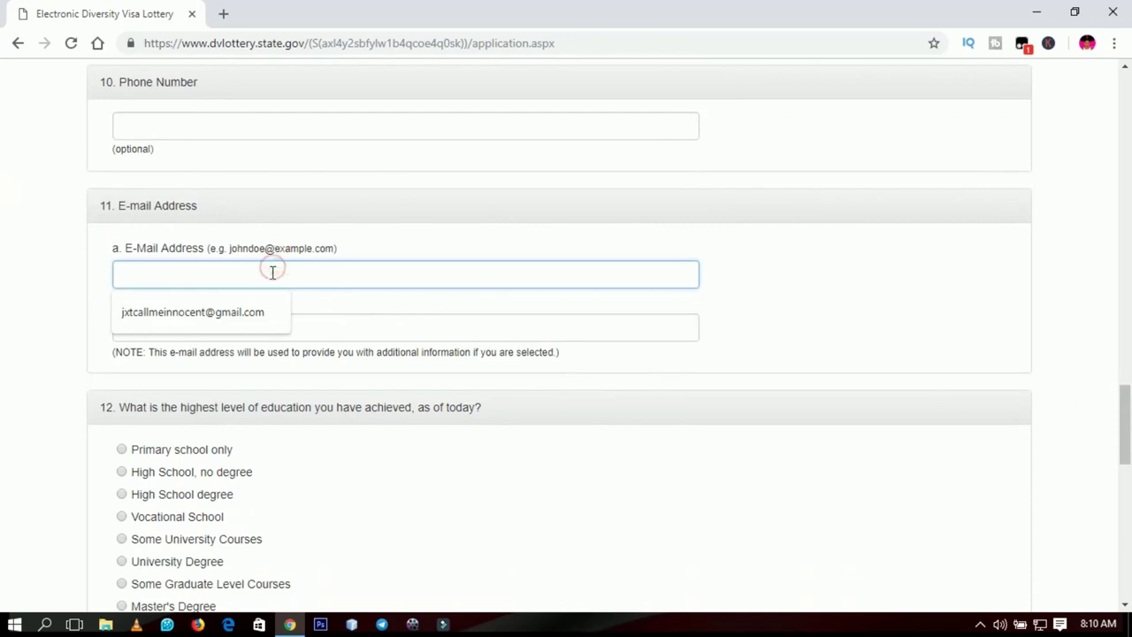
{"action": "left_click", "coordinate": [58, 283]}
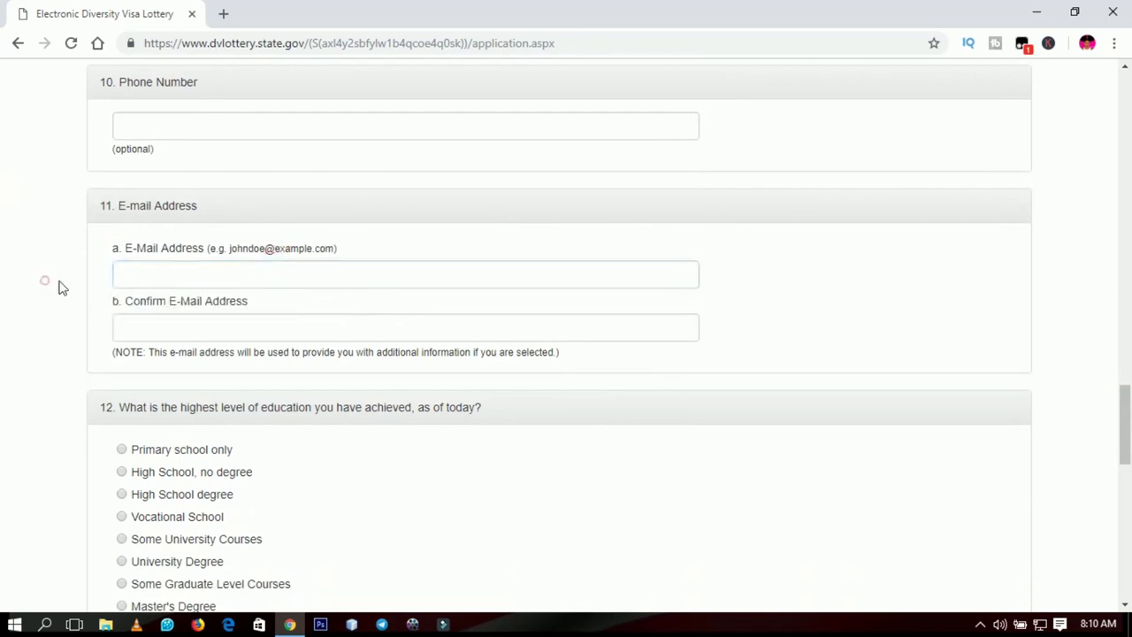
{"action": "left_click", "coordinate": [157, 281]}
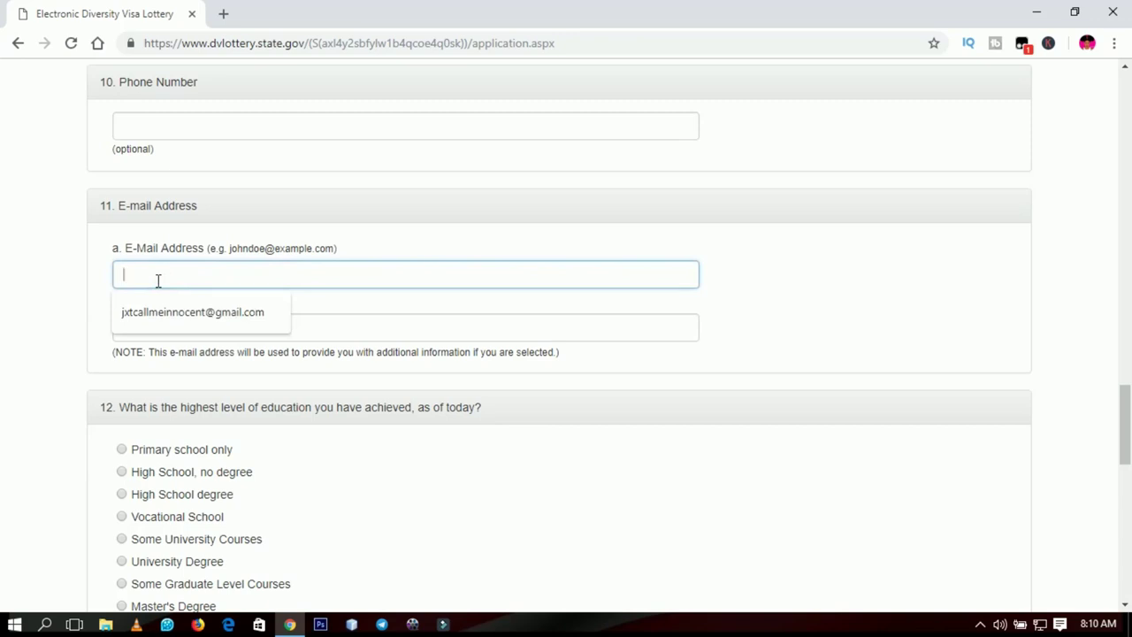
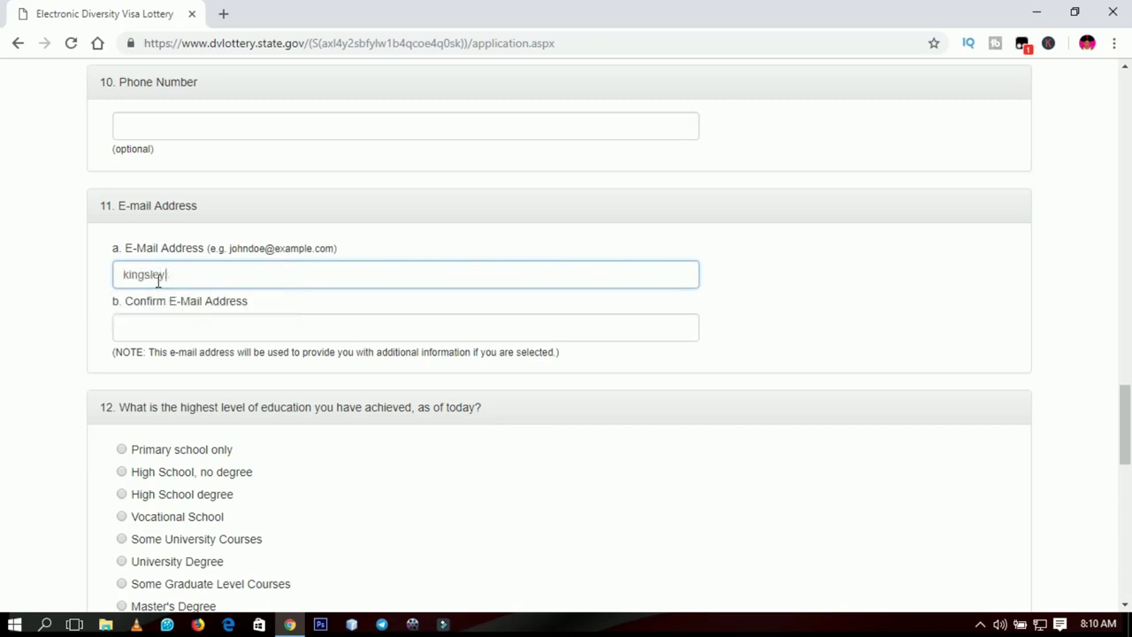
{"action": "key", "text": "Tab"}
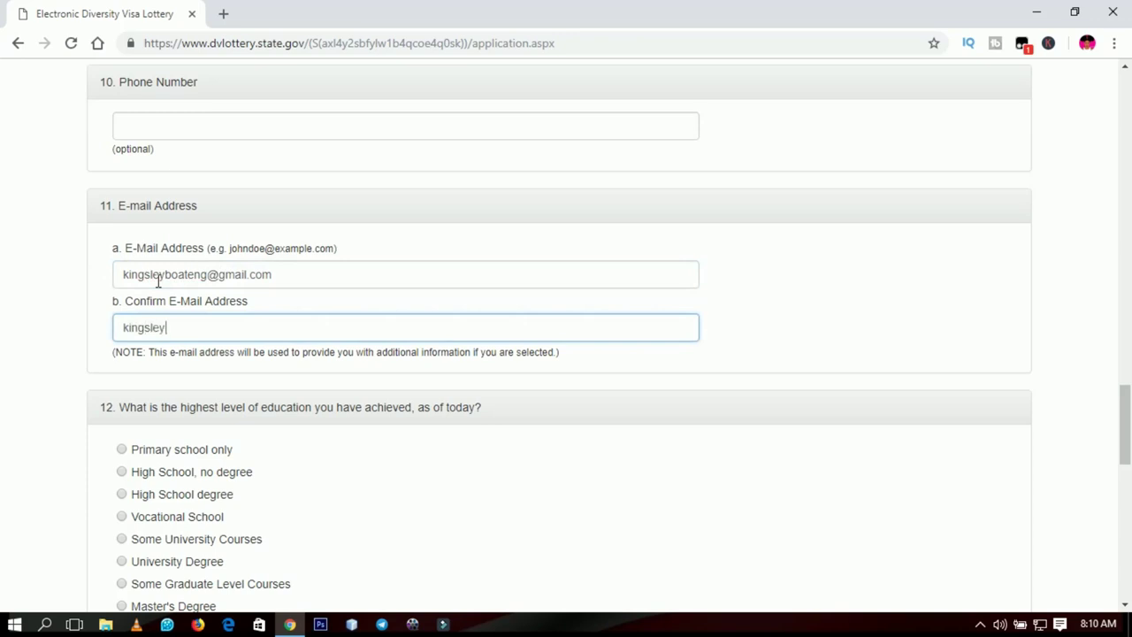
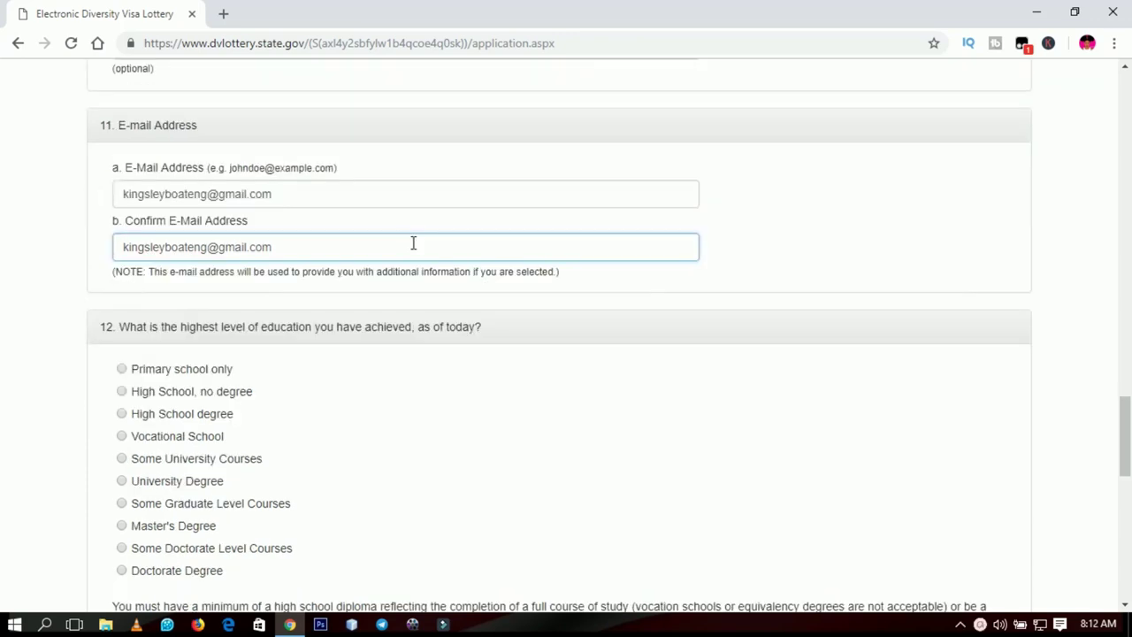
Select Some University Courses for highest education level in question 12
{"action": "left_click_drag", "start_coordinate": [1126, 416], "coordinate": [1125, 435]}
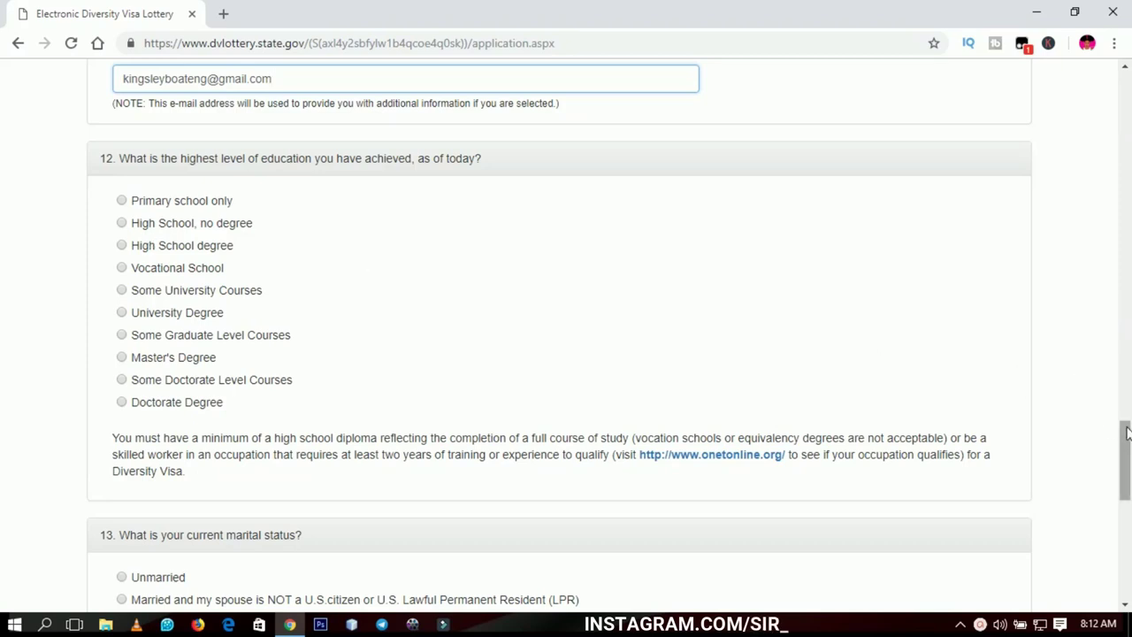
{"action": "scroll", "coordinate": [1126, 430], "scroll_direction": "down", "scroll_amount": 1}
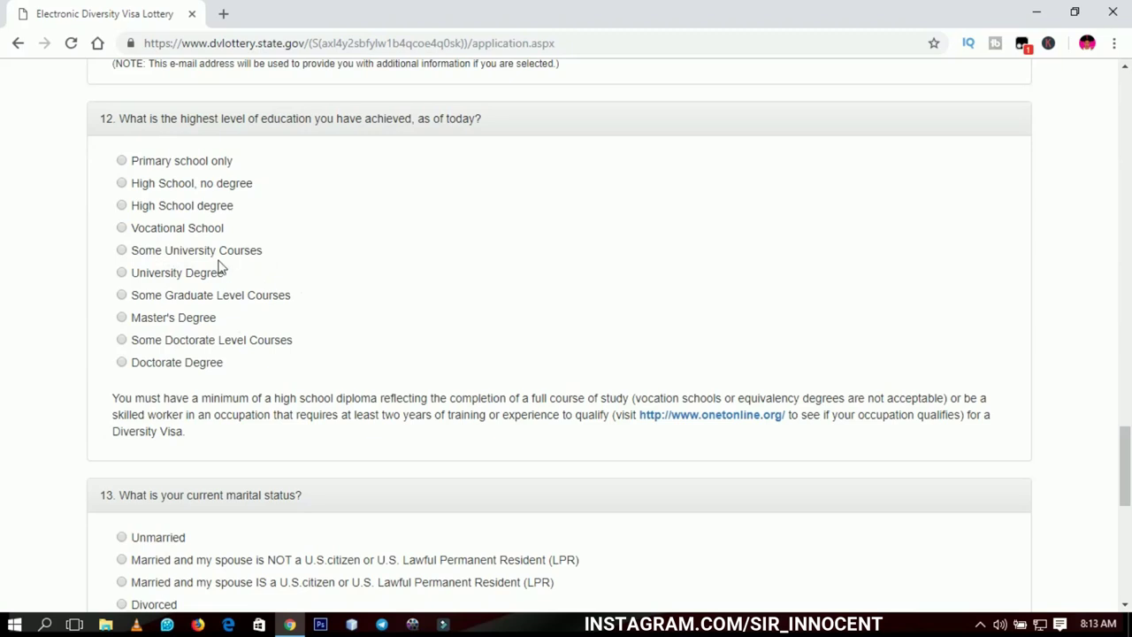
{"action": "left_click", "coordinate": [122, 250]}
Mark the marital status in question 13 as Unmarried
{"action": "left_click_drag", "start_coordinate": [1124, 450], "coordinate": [1126, 477]}
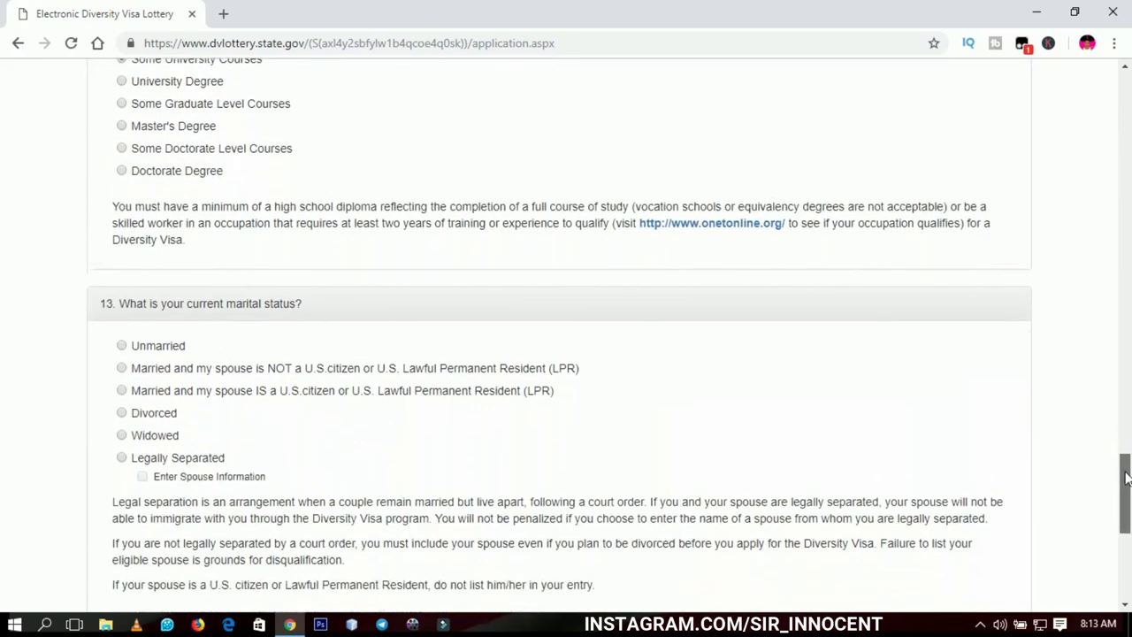
{"action": "left_click_drag", "start_coordinate": [110, 202], "coordinate": [627, 201]}
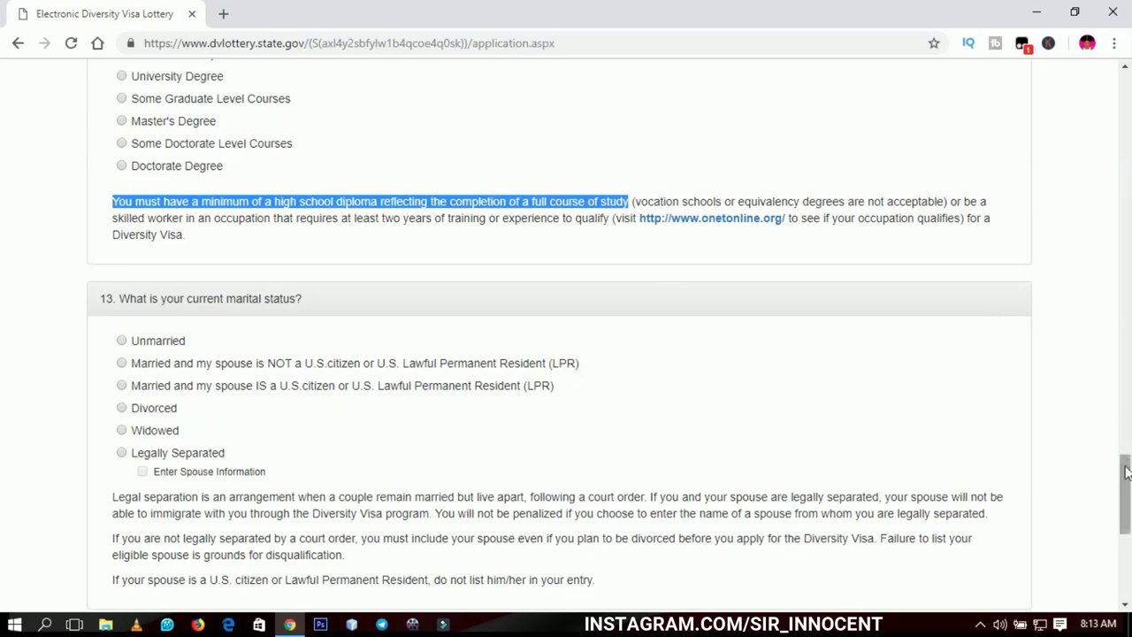
{"action": "left_click_drag", "start_coordinate": [1126, 459], "coordinate": [1128, 527]}
{"action": "scroll", "coordinate": [1128, 455], "scroll_direction": "up", "scroll_amount": 5}
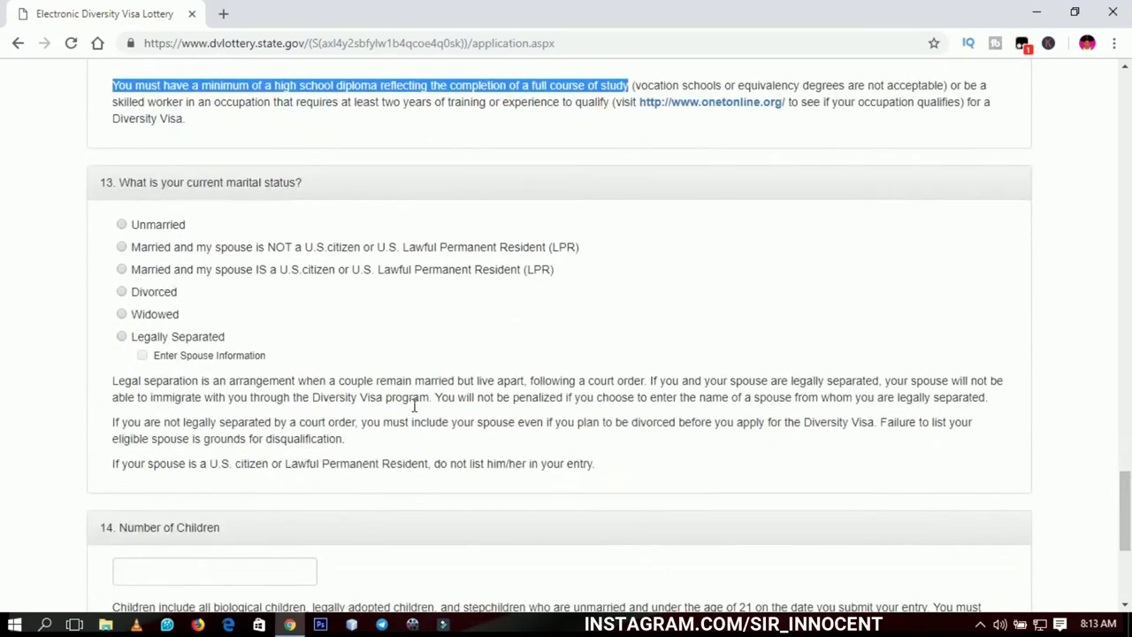
{"action": "left_click", "coordinate": [424, 192]}
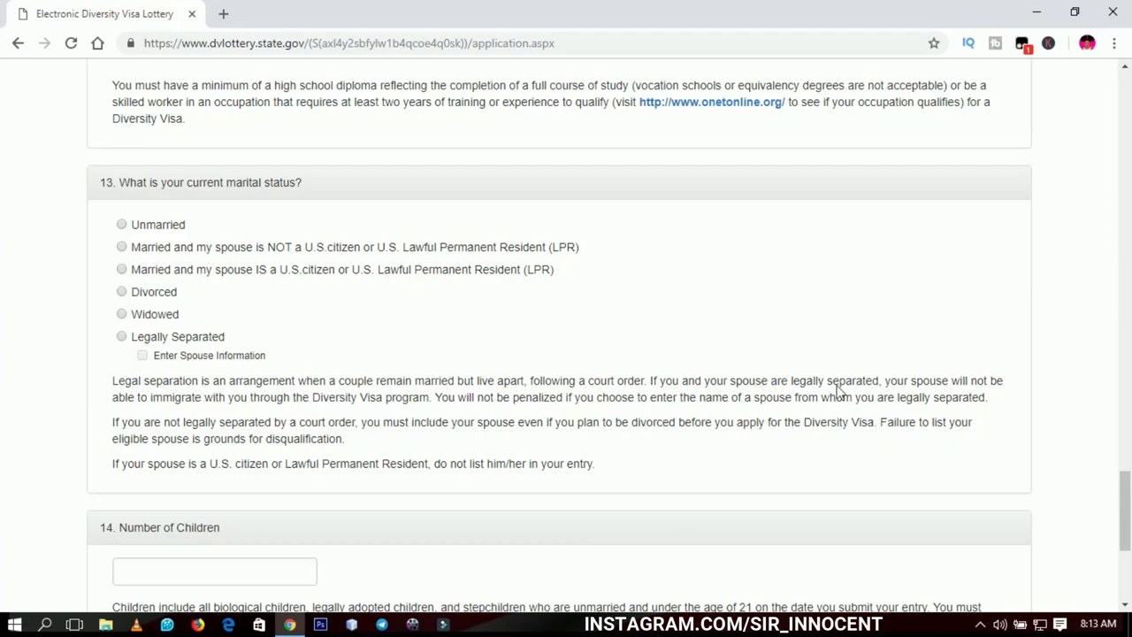
{"action": "left_click_drag", "start_coordinate": [1127, 495], "coordinate": [1126, 500]}
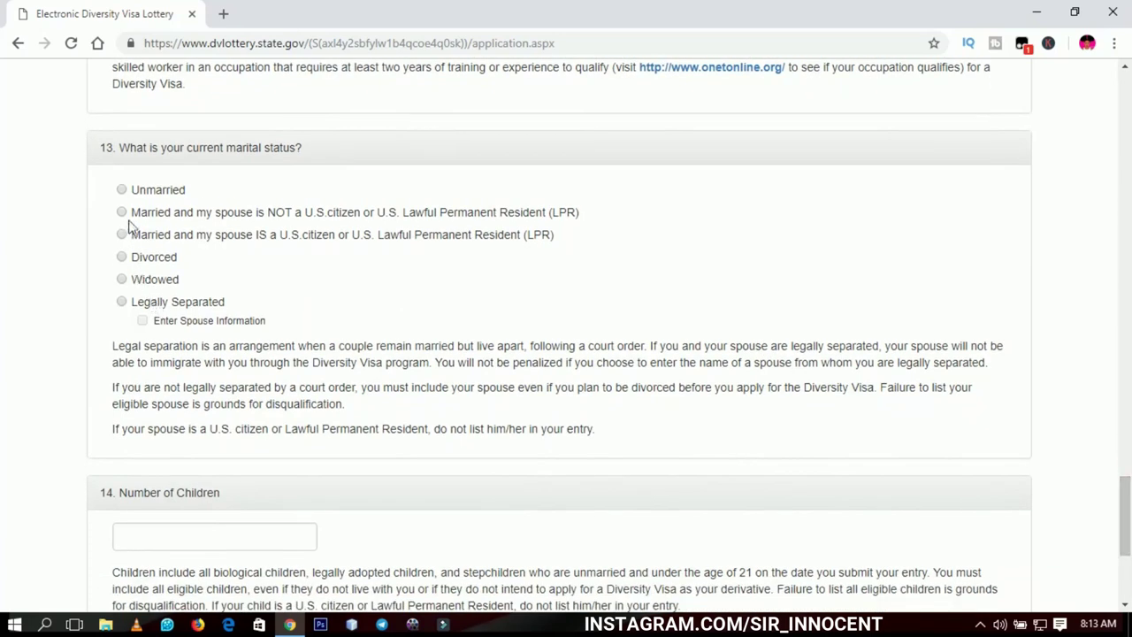
{"action": "left_click", "coordinate": [123, 190]}
Enter 0 in the Number of Children field
{"action": "scroll", "coordinate": [999, 481], "scroll_direction": "down", "scroll_amount": 1}
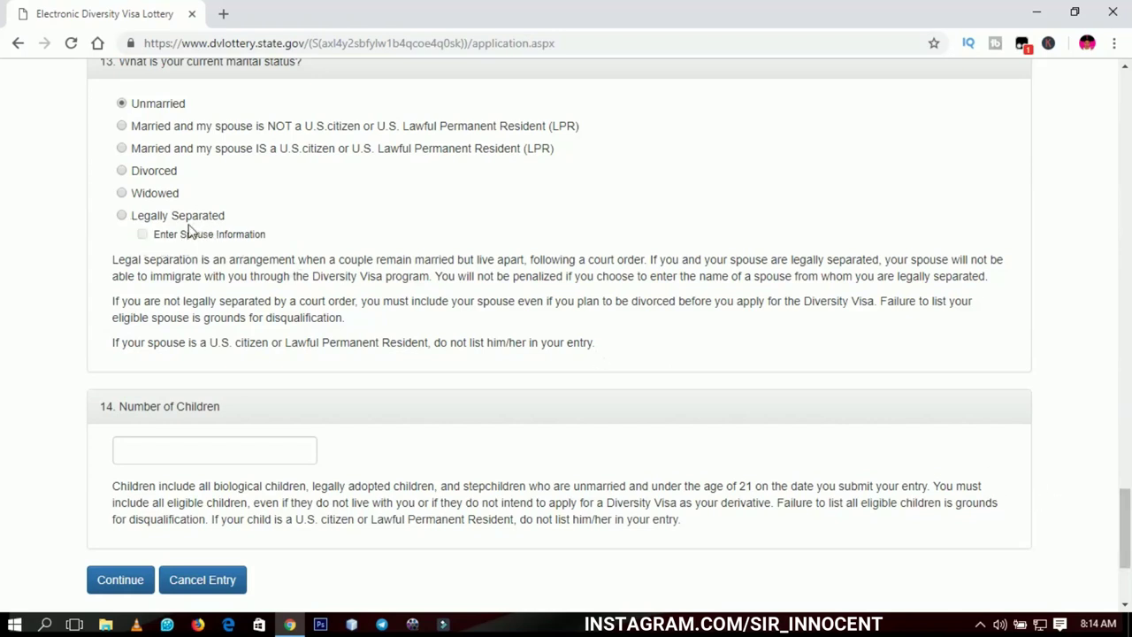
{"action": "scroll", "coordinate": [1125, 539], "scroll_direction": "down", "scroll_amount": 2}
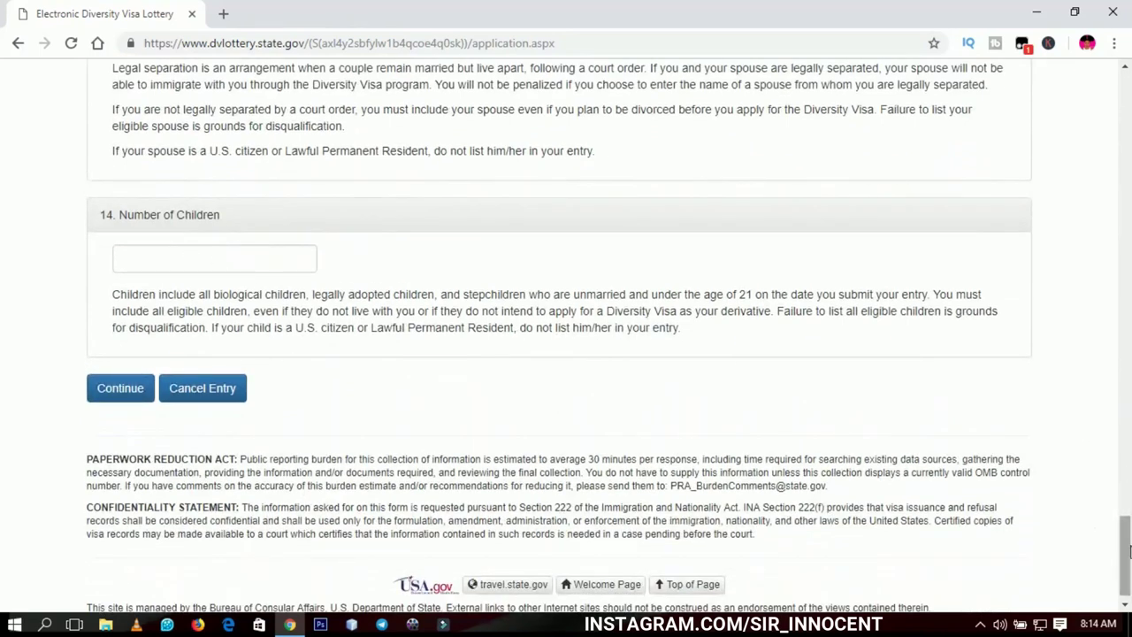
{"action": "scroll", "coordinate": [1128, 522], "scroll_direction": "up", "scroll_amount": 2}
{"action": "scroll", "coordinate": [1128, 526], "scroll_direction": "down", "scroll_amount": 2}
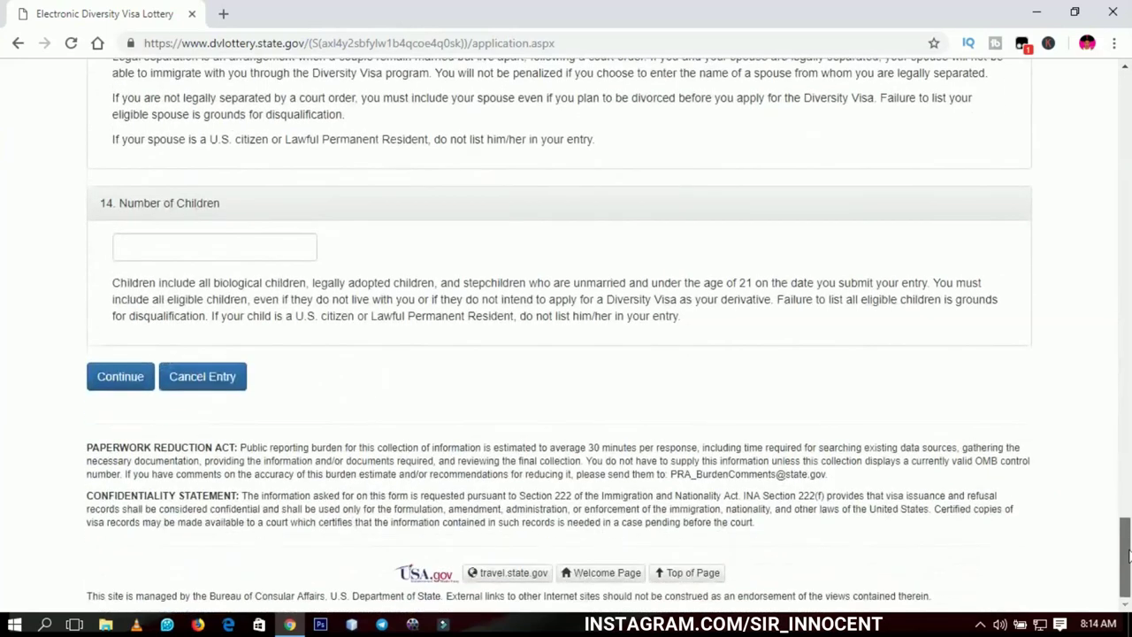
{"action": "left_click", "coordinate": [189, 252]}
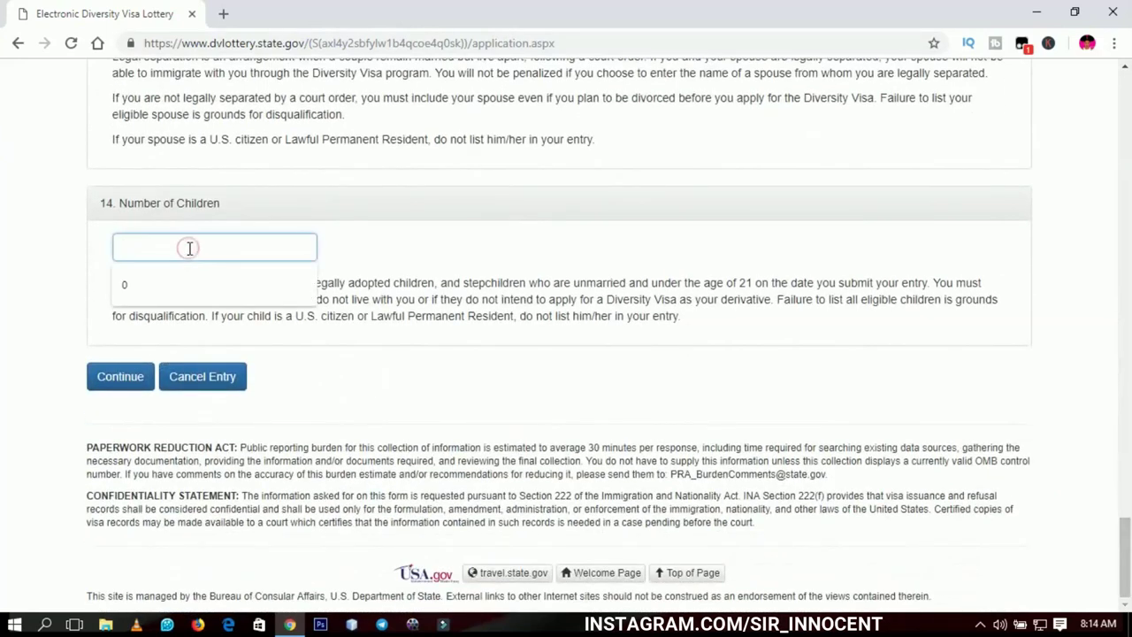
{"action": "left_click", "coordinate": [374, 256]}
{"action": "left_click_drag", "start_coordinate": [1128, 544], "coordinate": [1128, 540]}
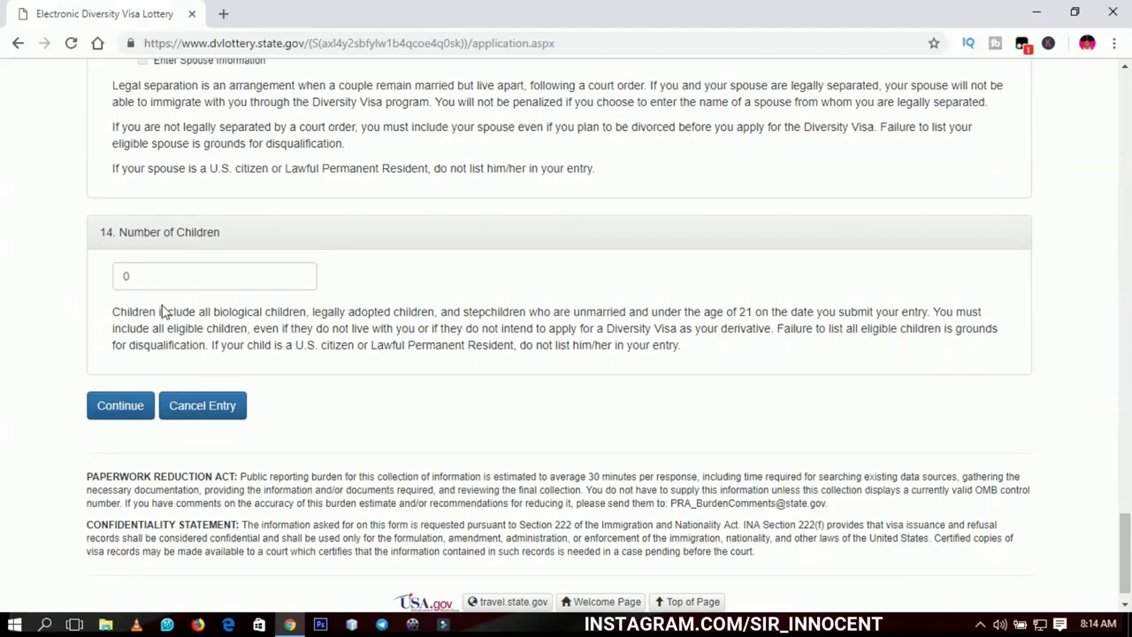
Read through the children eligibility explanation paragraph below question 14
{"action": "left_click_drag", "start_coordinate": [108, 315], "coordinate": [500, 327]}
{"action": "left_click", "coordinate": [501, 325]}
{"action": "triple_click", "coordinate": [550, 306]}
{"action": "left_click", "coordinate": [566, 305]}
{"action": "left_click_drag", "start_coordinate": [1126, 539], "coordinate": [1128, 548]}
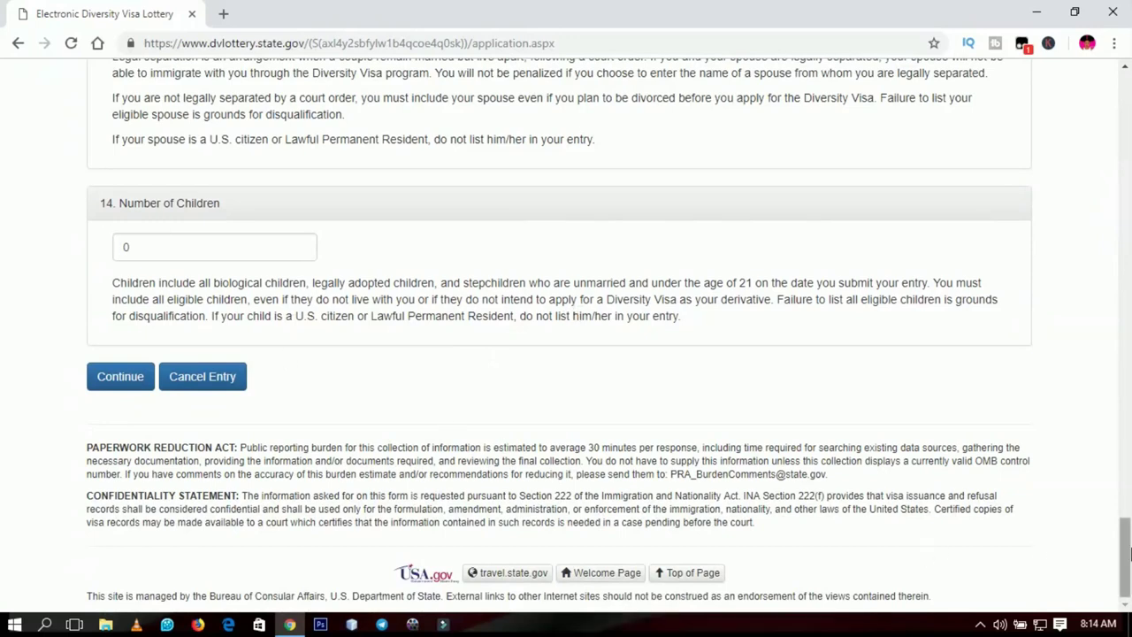
{"action": "mouse_move", "coordinate": [1129, 555]}
{"action": "left_mouse_down"}
{"action": "mouse_move", "coordinate": [1129, 504]}
{"action": "mouse_move", "coordinate": [1129, 554]}
{"action": "left_mouse_up"}
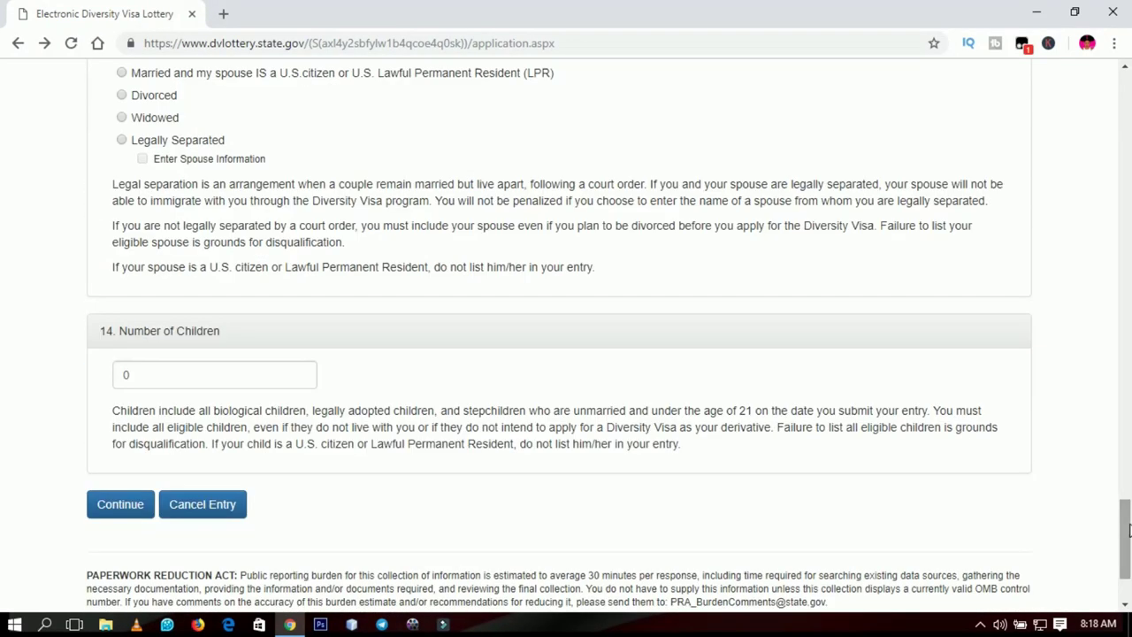
{"action": "left_click_drag", "start_coordinate": [1129, 528], "coordinate": [1114, 183]}
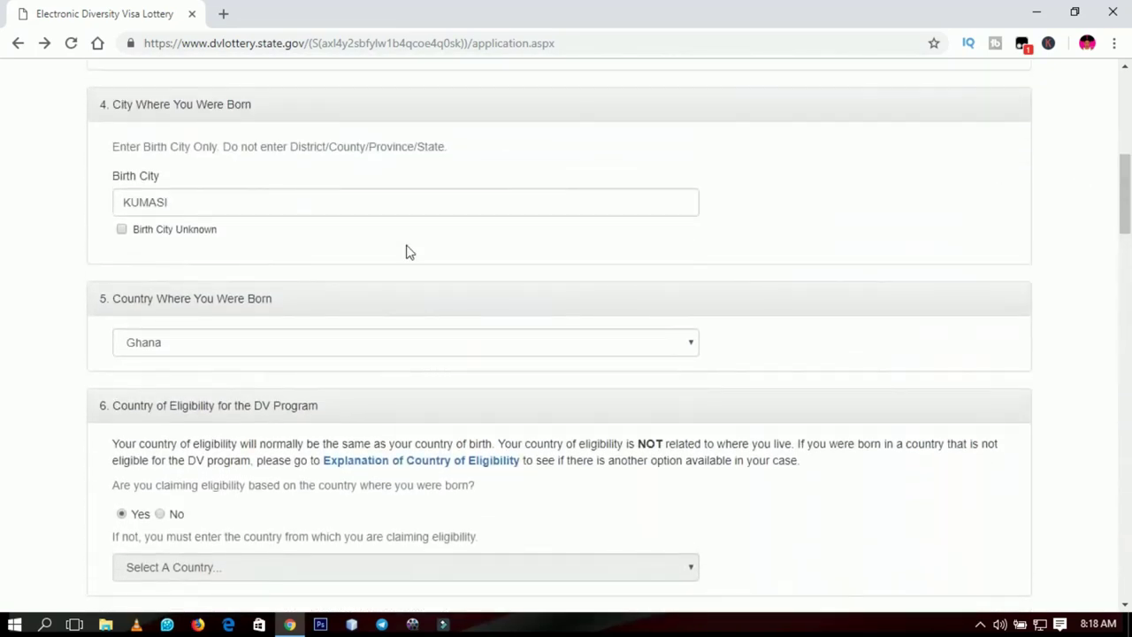
{"action": "left_click", "coordinate": [185, 201]}
{"action": "left_click_drag", "start_coordinate": [168, 200], "coordinate": [94, 206]}
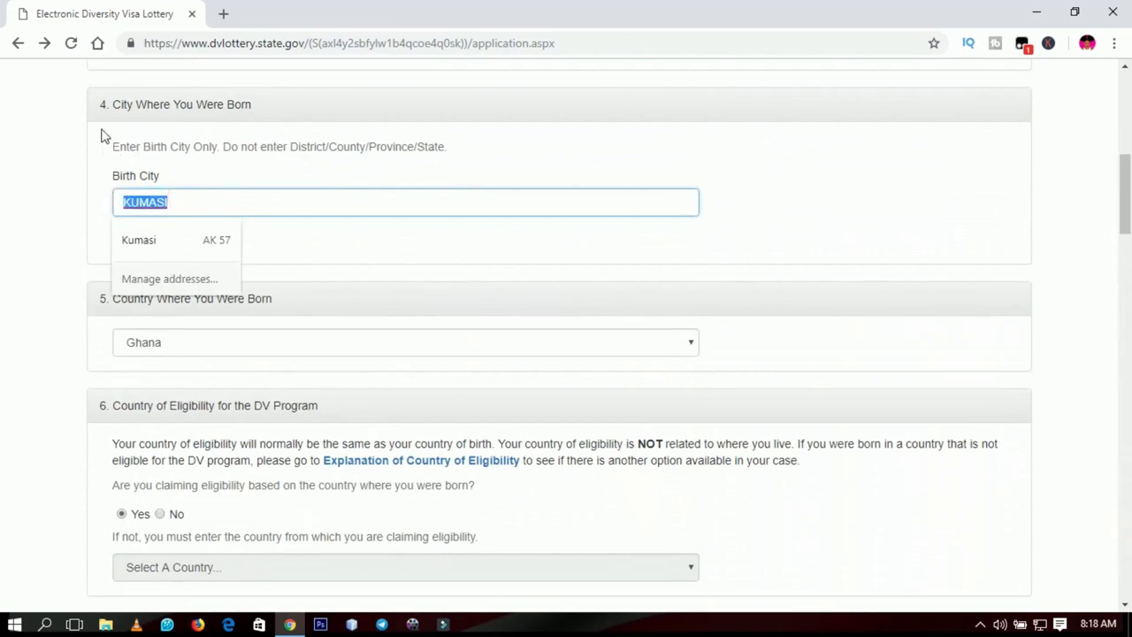
{"action": "left_click", "coordinate": [805, 235]}
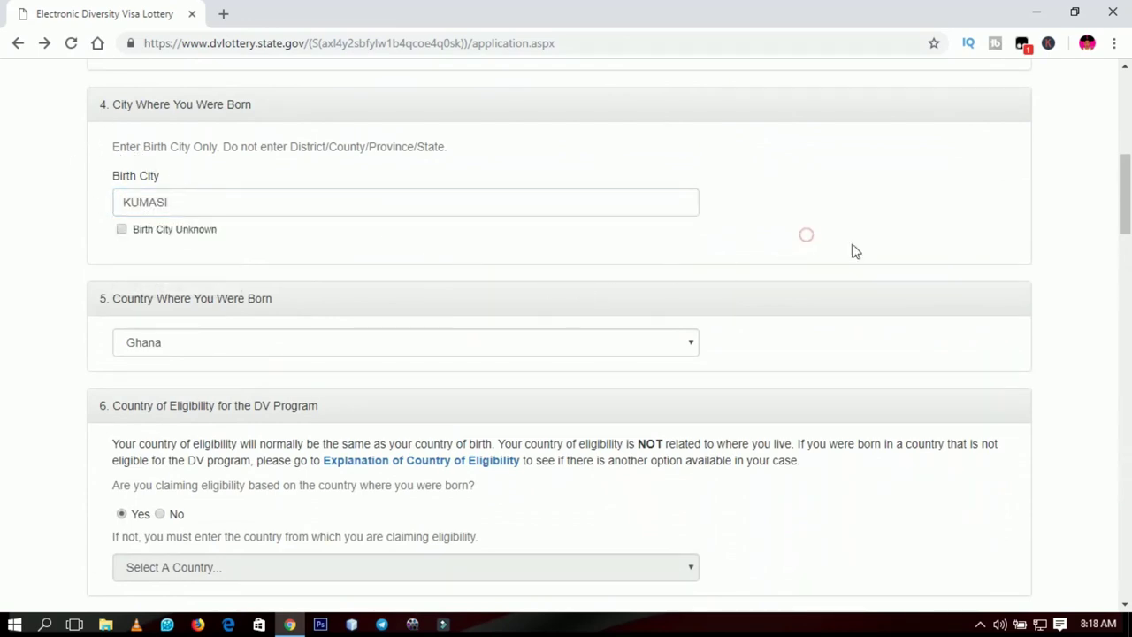
{"action": "left_click_drag", "start_coordinate": [1125, 196], "coordinate": [1128, 352]}
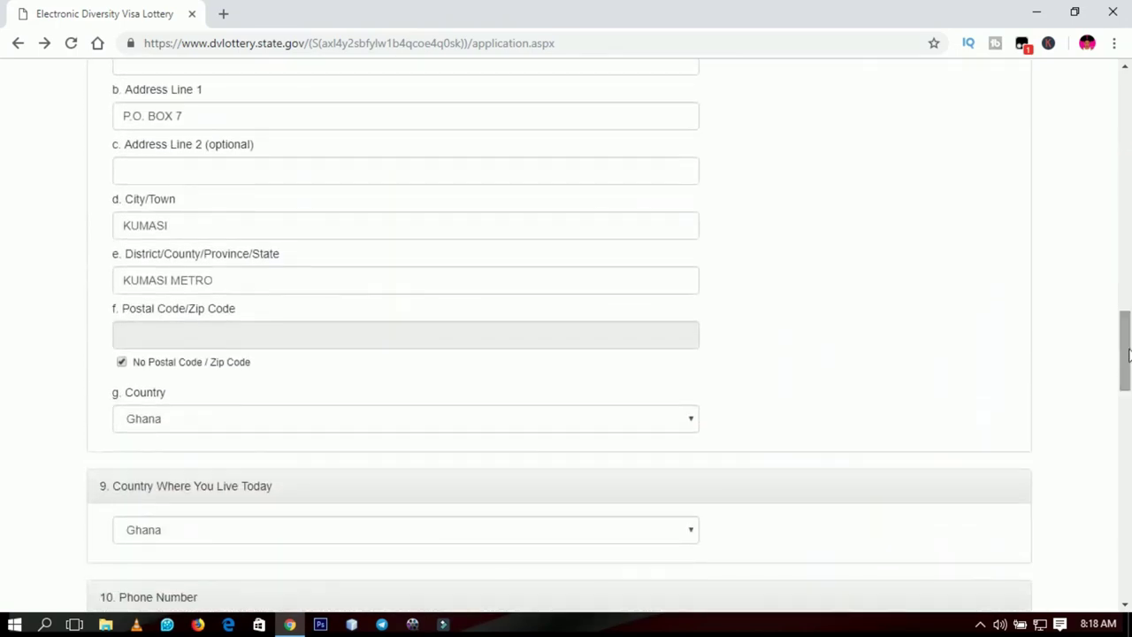
{"action": "triple_click", "coordinate": [232, 278]}
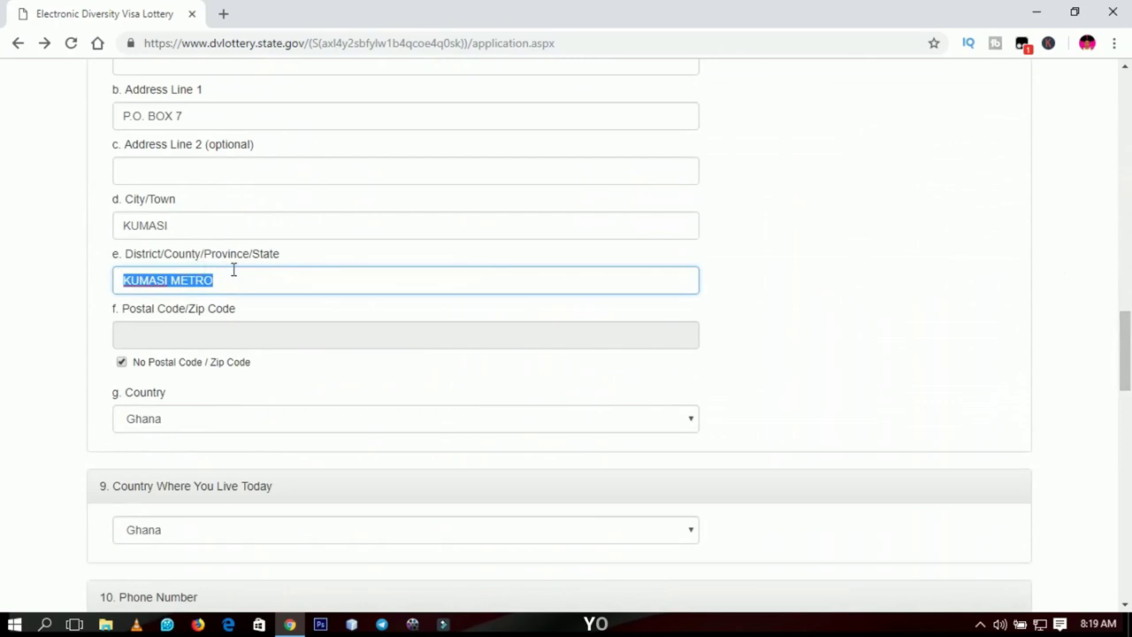
{"action": "left_click_drag", "start_coordinate": [1125, 369], "coordinate": [1126, 299]}
Attach PIC.jpg from the Desktop as the photo and continue to the Entrant Information review
{"action": "left_click", "coordinate": [353, 284]}
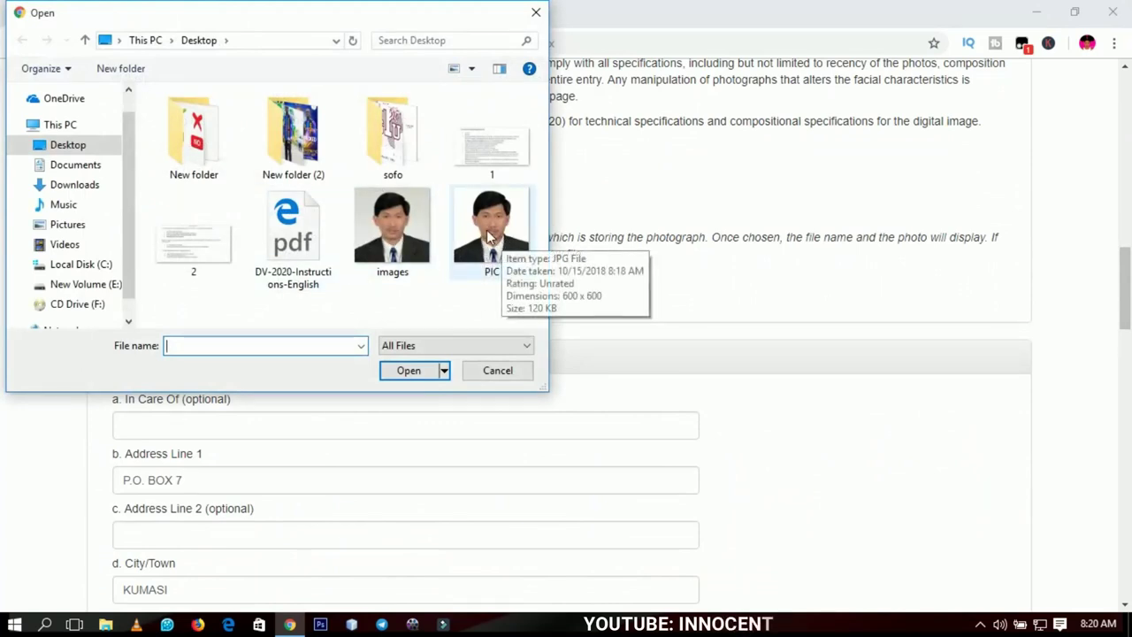
{"action": "left_click", "coordinate": [489, 232]}
{"action": "left_click", "coordinate": [409, 371]}
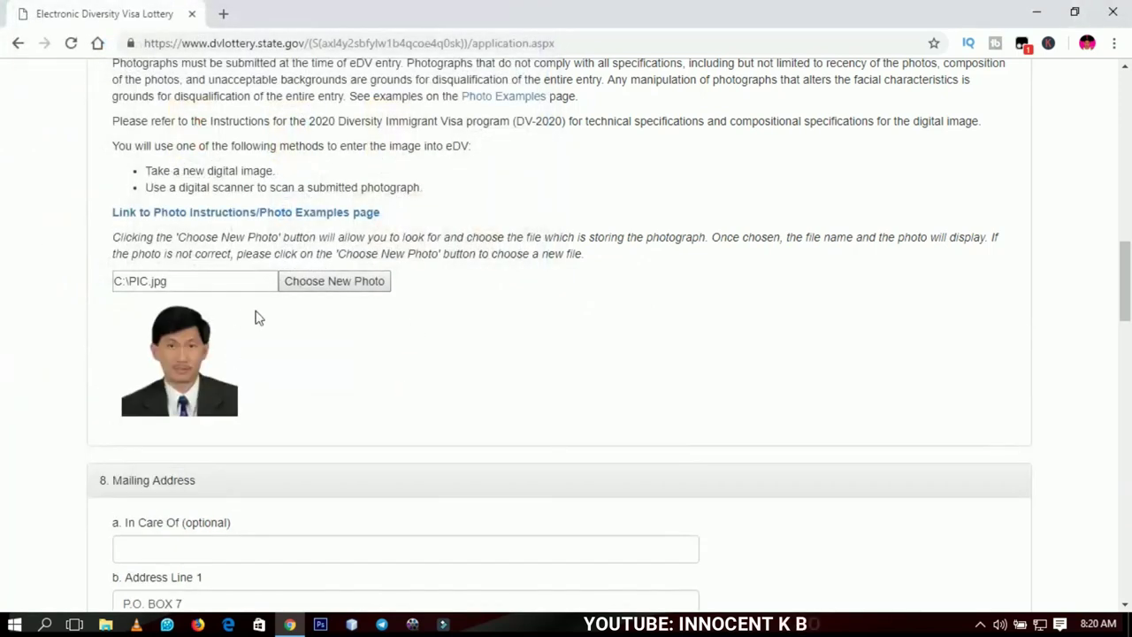
{"action": "left_click_drag", "start_coordinate": [1128, 262], "coordinate": [1125, 528]}
{"action": "left_click", "coordinate": [115, 425]}
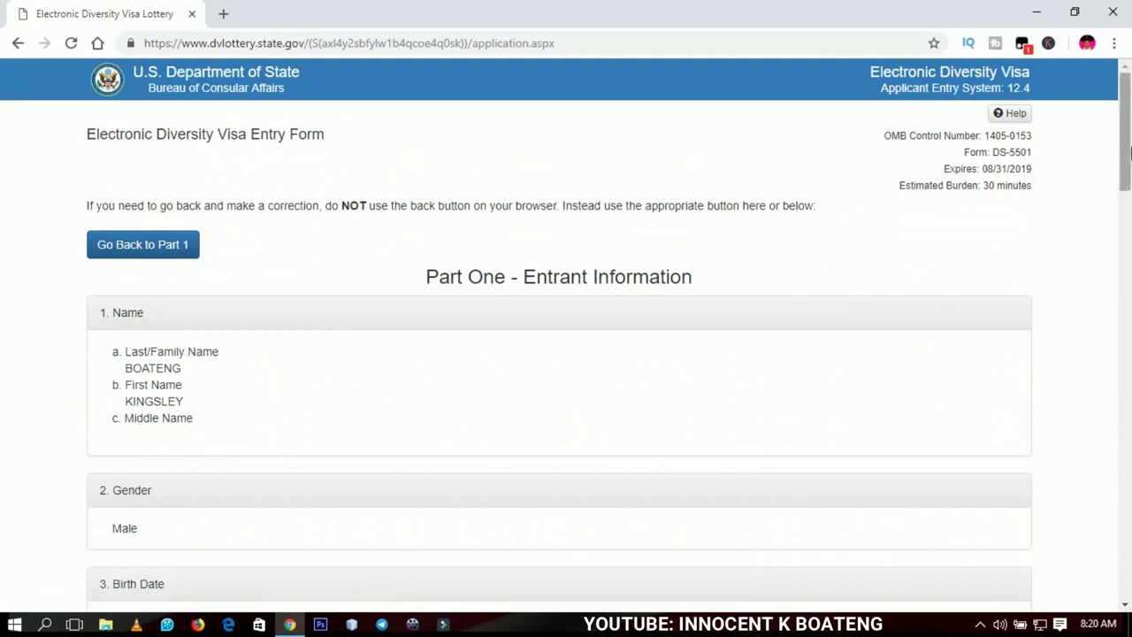
{"action": "left_click_drag", "start_coordinate": [1129, 149], "coordinate": [1128, 106]}
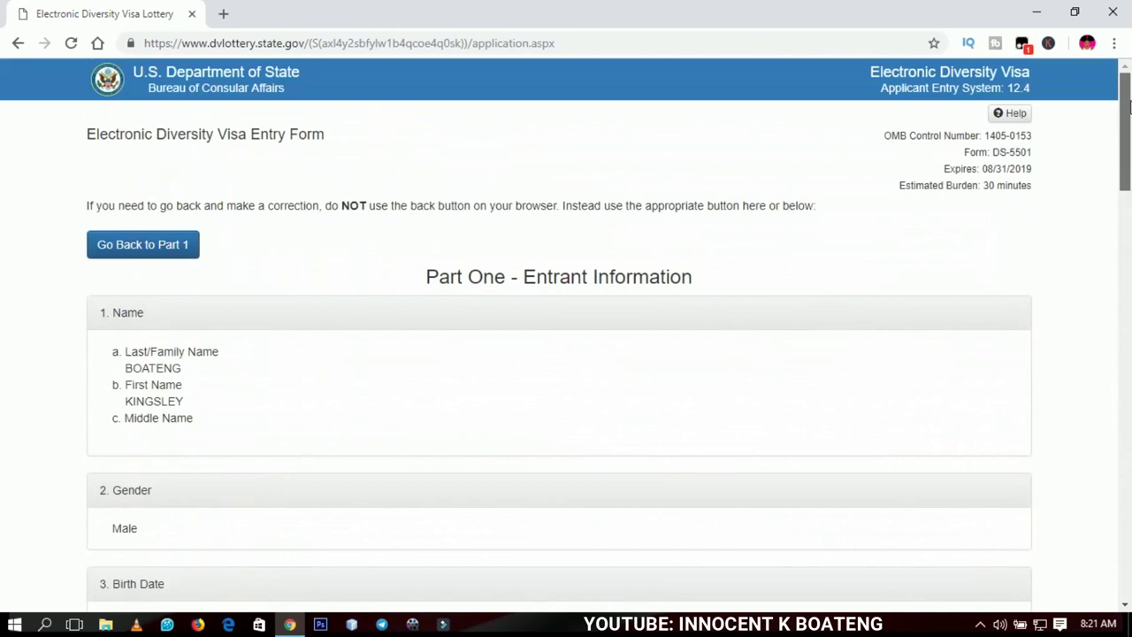
{"action": "left_click_drag", "start_coordinate": [1128, 106], "coordinate": [1128, 509]}
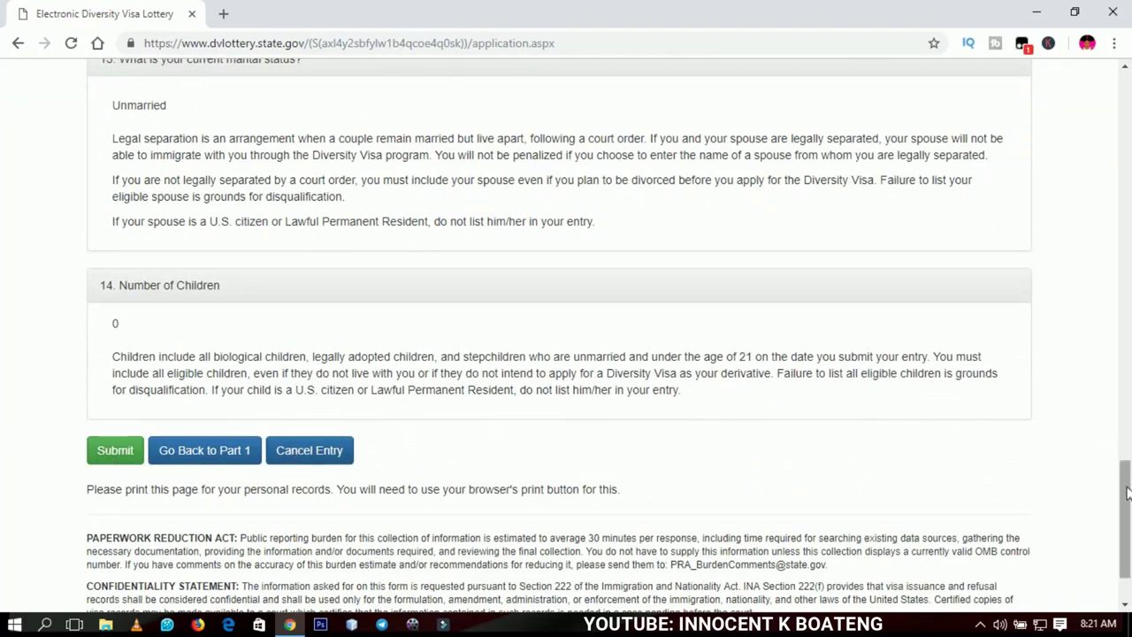
{"action": "left_click_drag", "start_coordinate": [1128, 493], "coordinate": [1125, 107]}
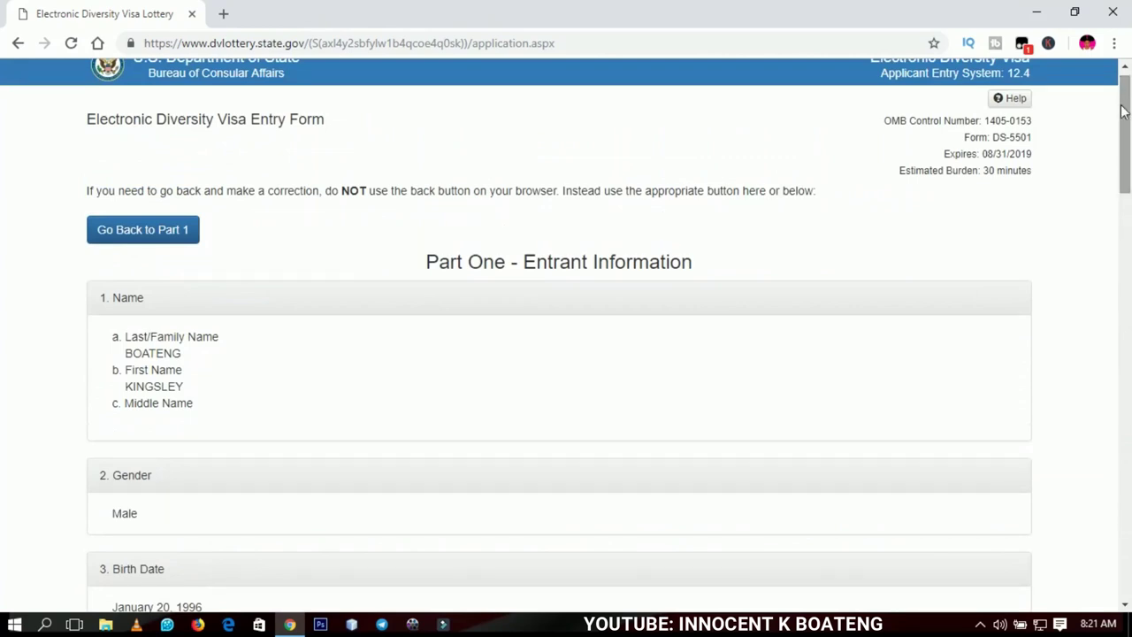
{"action": "left_click_drag", "start_coordinate": [1126, 110], "coordinate": [1110, 499]}
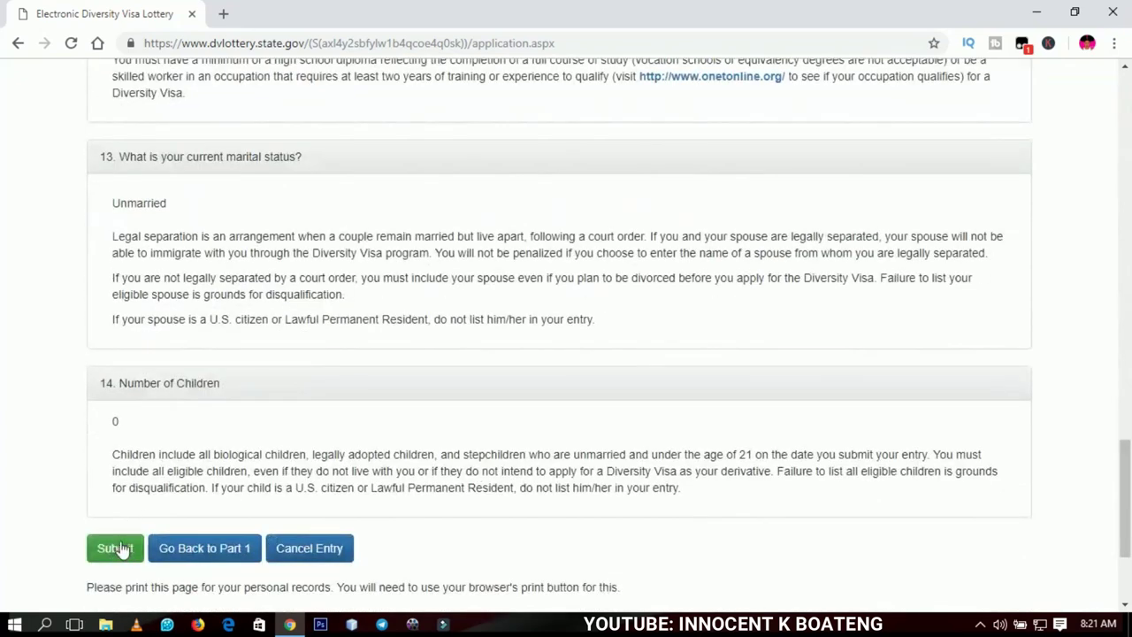
Hide the Chrome review page, bring it back to scroll further down, then hide it again
{"action": "left_click_drag", "start_coordinate": [1128, 495], "coordinate": [1128, 217]}
{"action": "left_click", "coordinate": [1036, 12]}
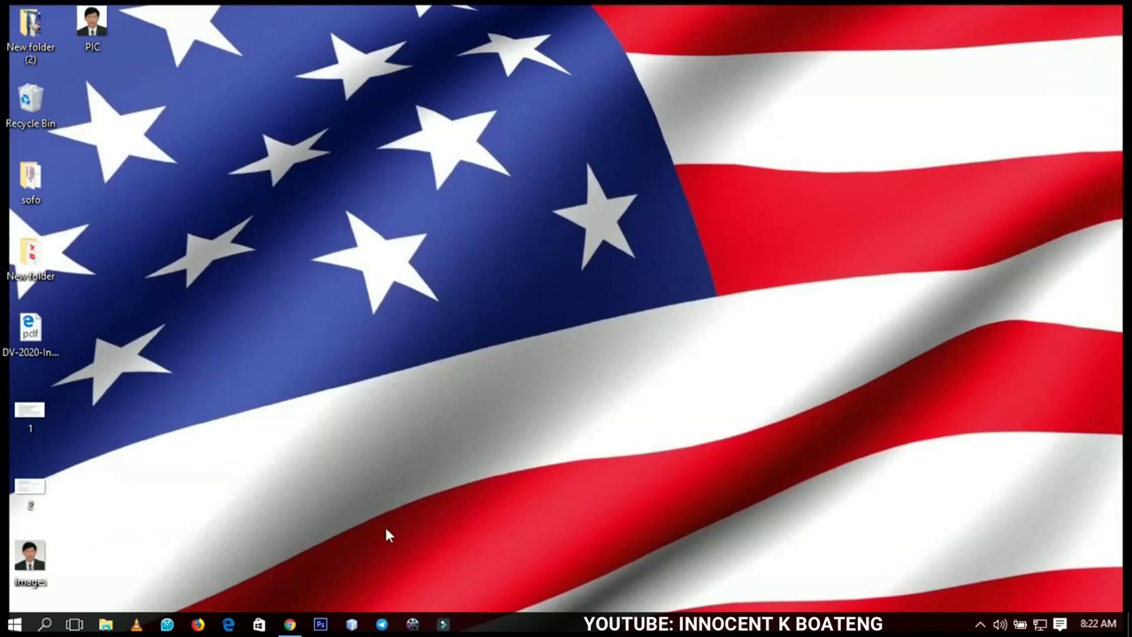
{"action": "left_click", "coordinate": [289, 624]}
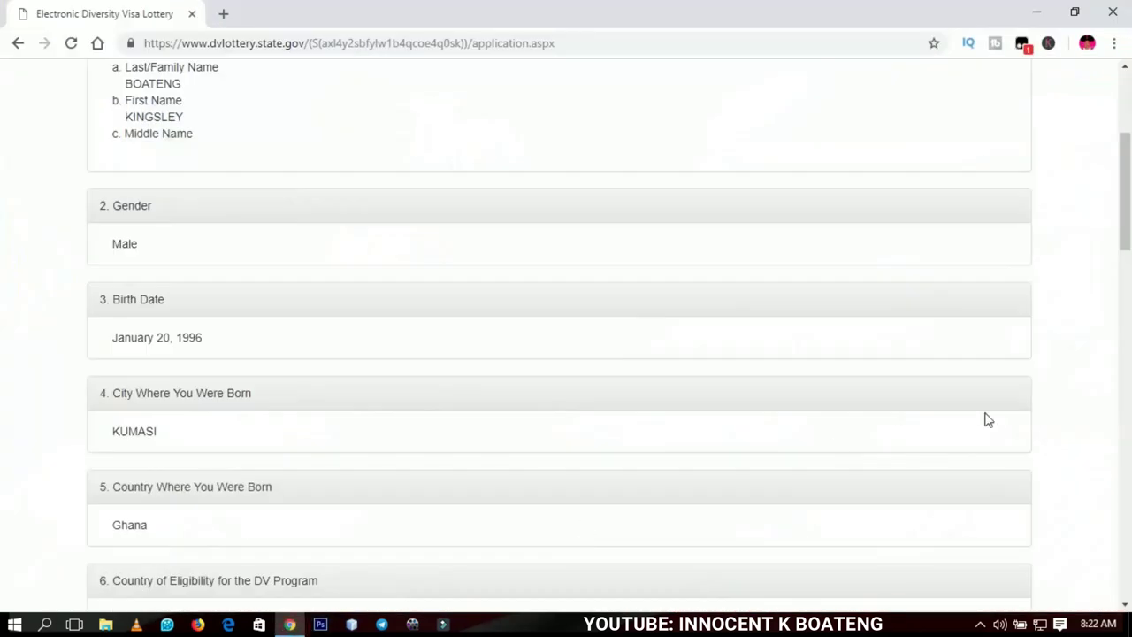
{"action": "left_click_drag", "start_coordinate": [1125, 225], "coordinate": [1129, 177]}
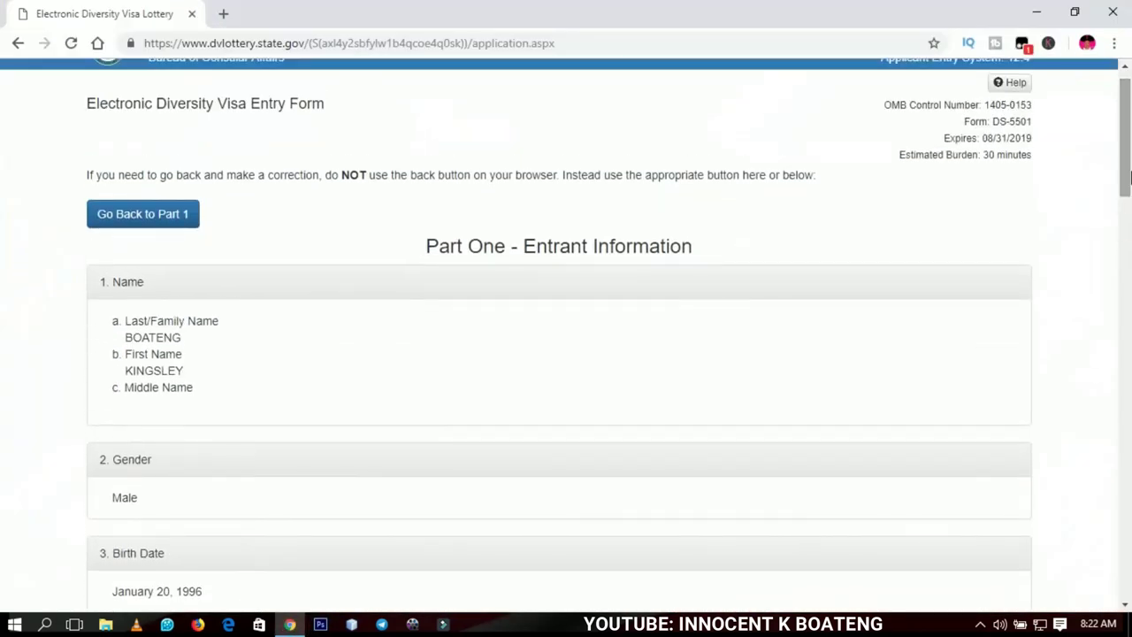
{"action": "scroll", "coordinate": [1123, 168], "scroll_direction": "down", "scroll_amount": 3}
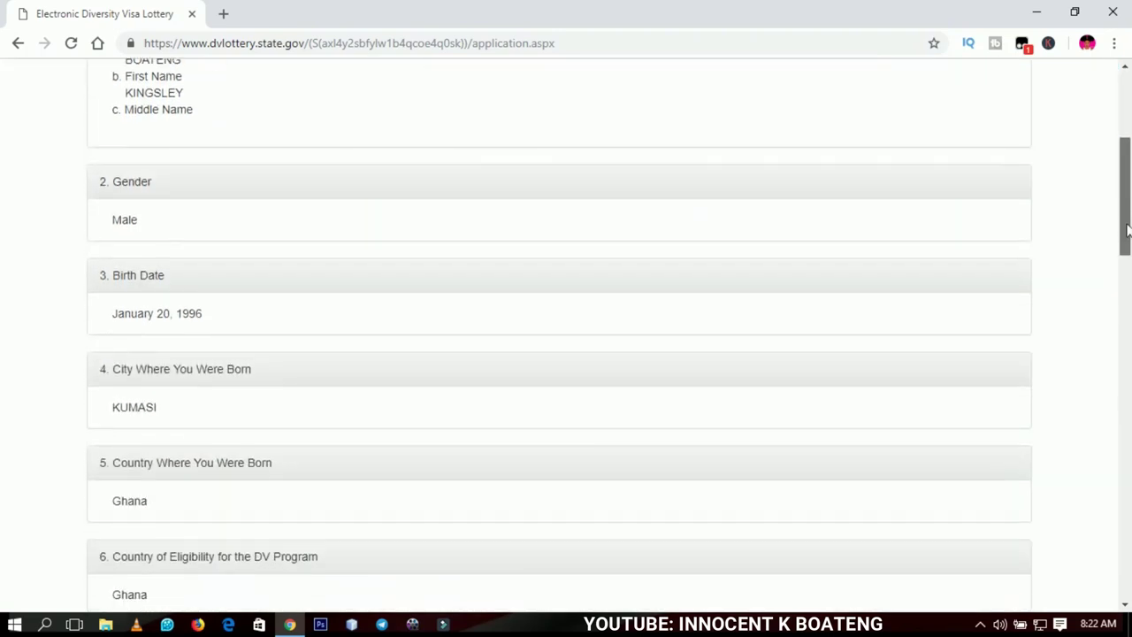
{"action": "left_click_drag", "start_coordinate": [1121, 166], "coordinate": [1123, 99]}
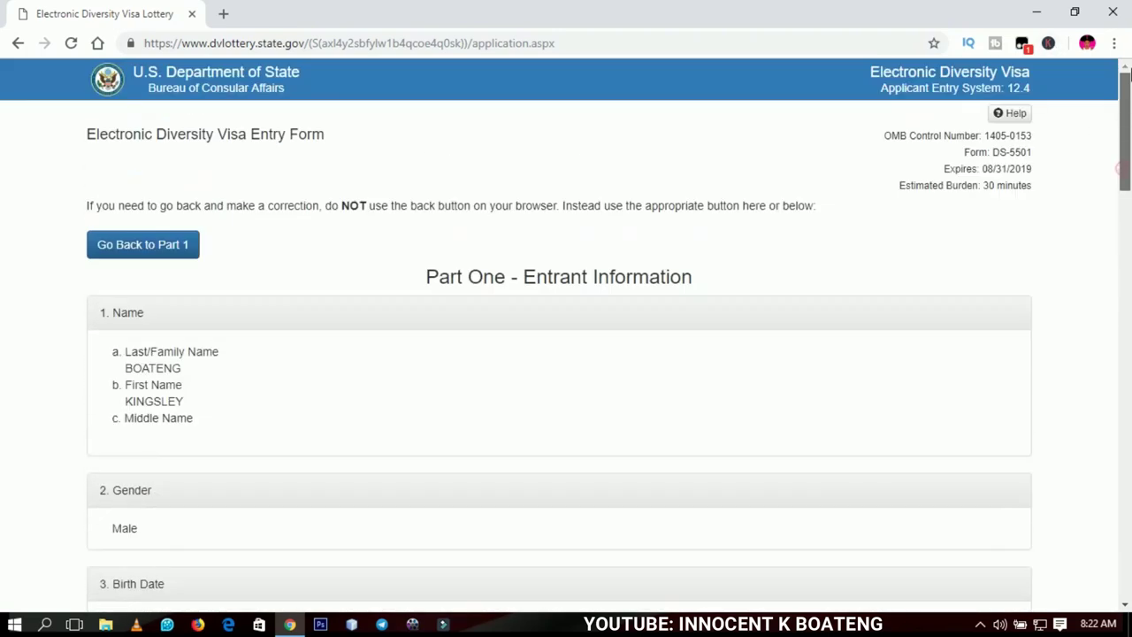
{"action": "left_click", "coordinate": [1036, 11]}
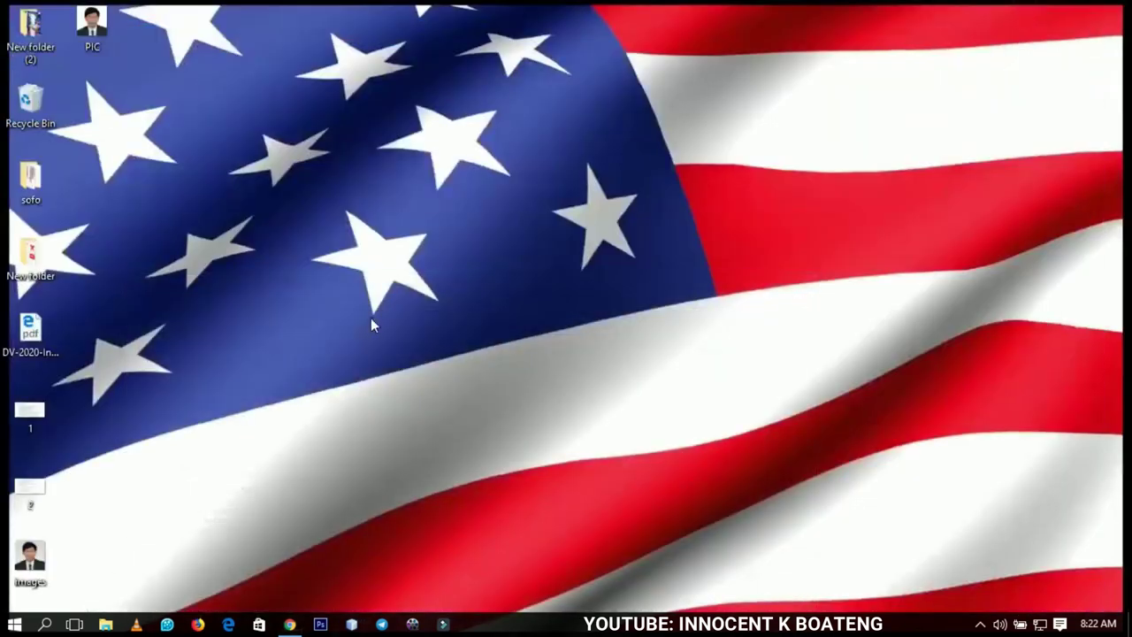